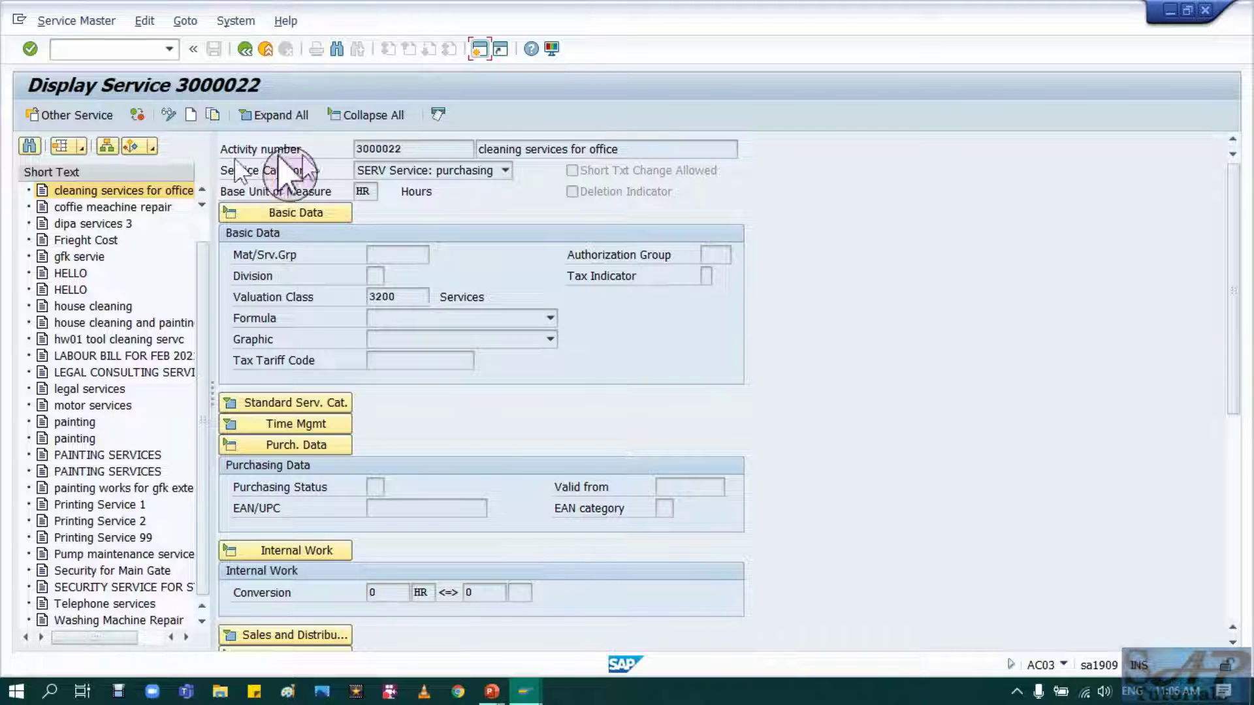
Step: Examine the activity number and the short text in the header of the displayed service
left_click_drag(427, 152, 351, 149)
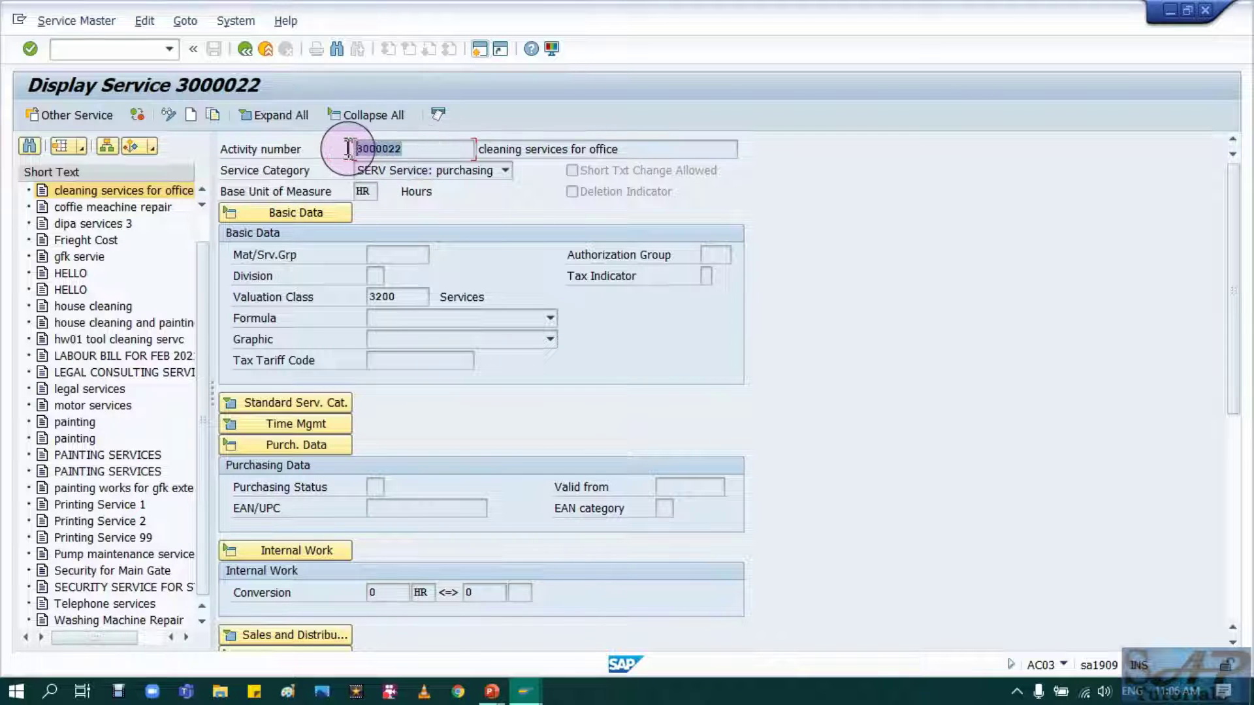
left_click(355, 167)
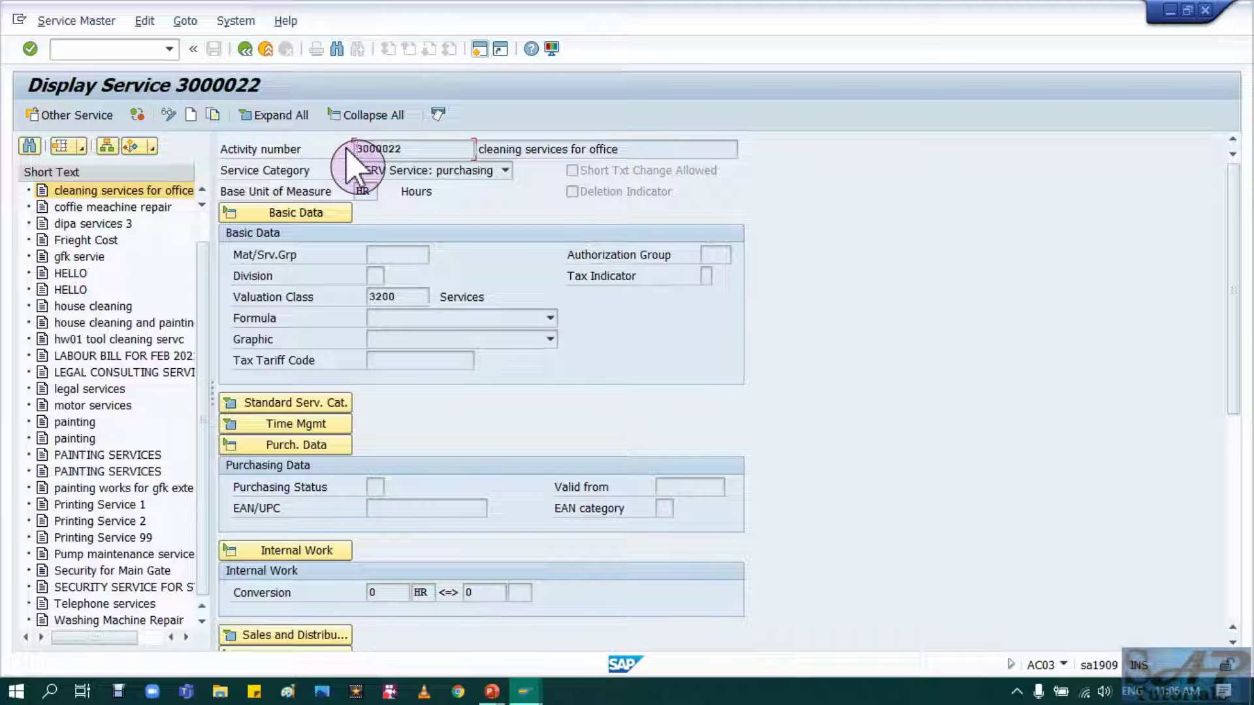
left_click_drag(442, 148, 356, 149)
left_click(355, 151)
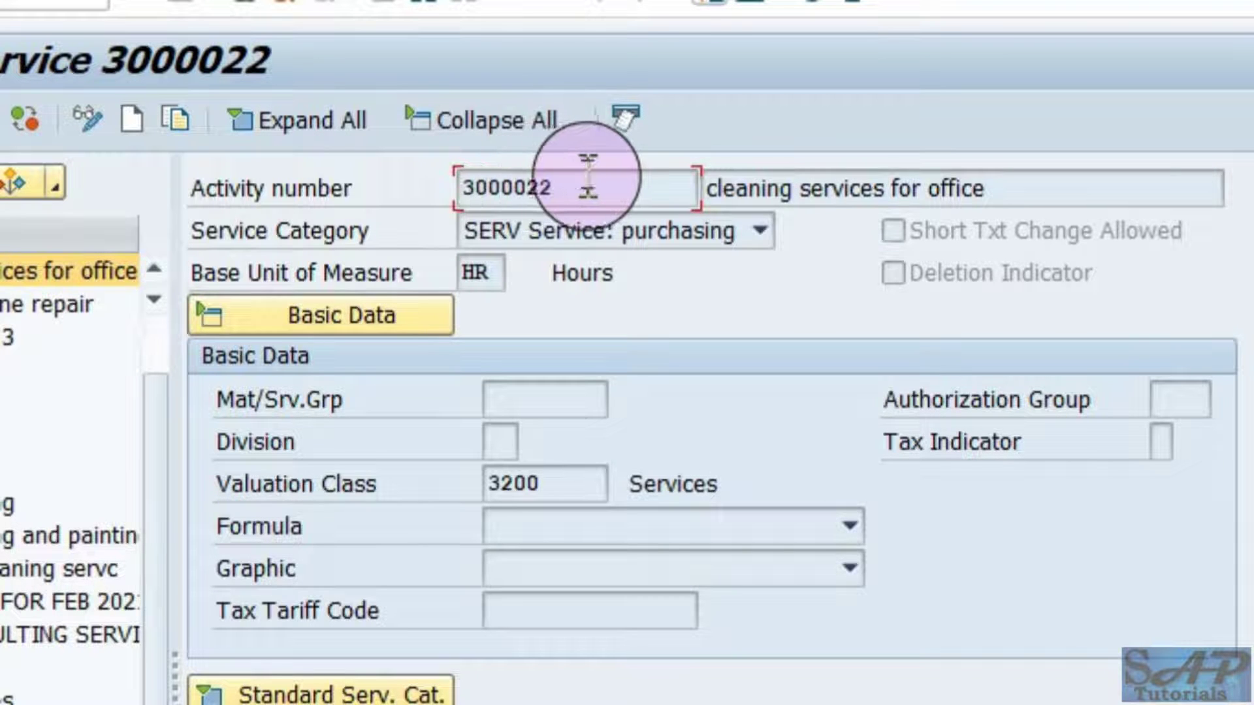
left_click_drag(588, 168, 472, 174)
left_click(471, 173)
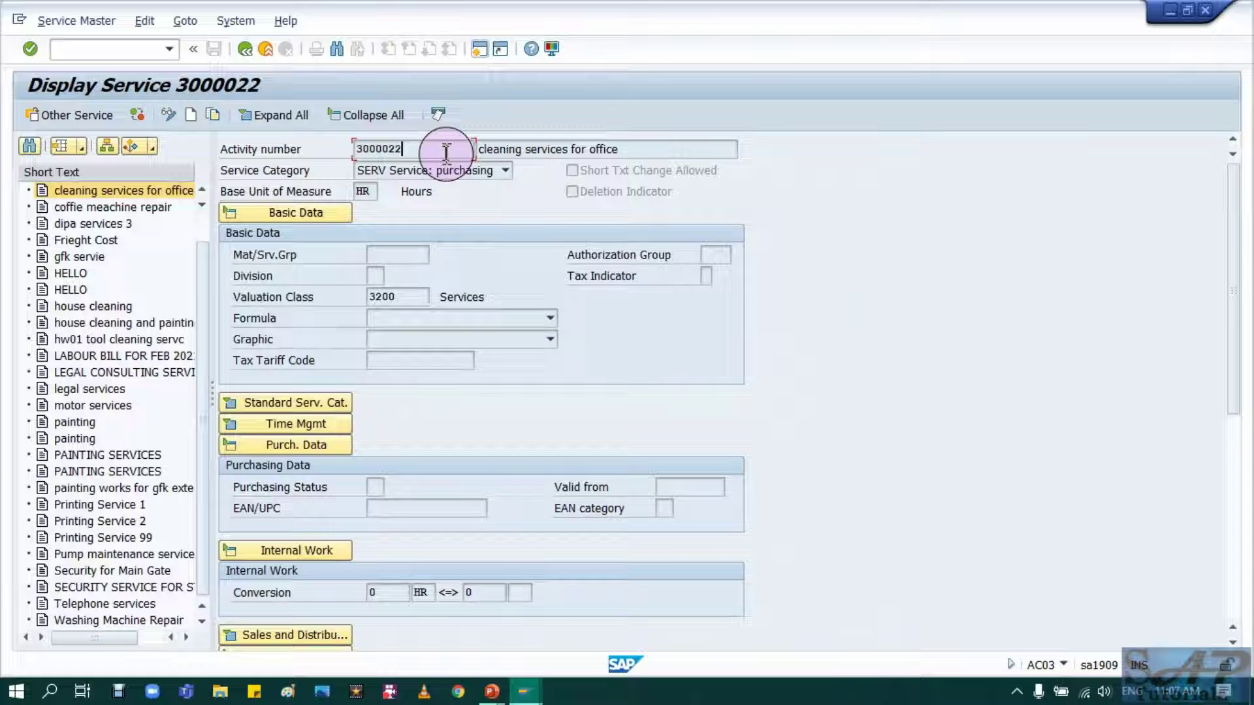
left_click_drag(572, 148, 672, 148)
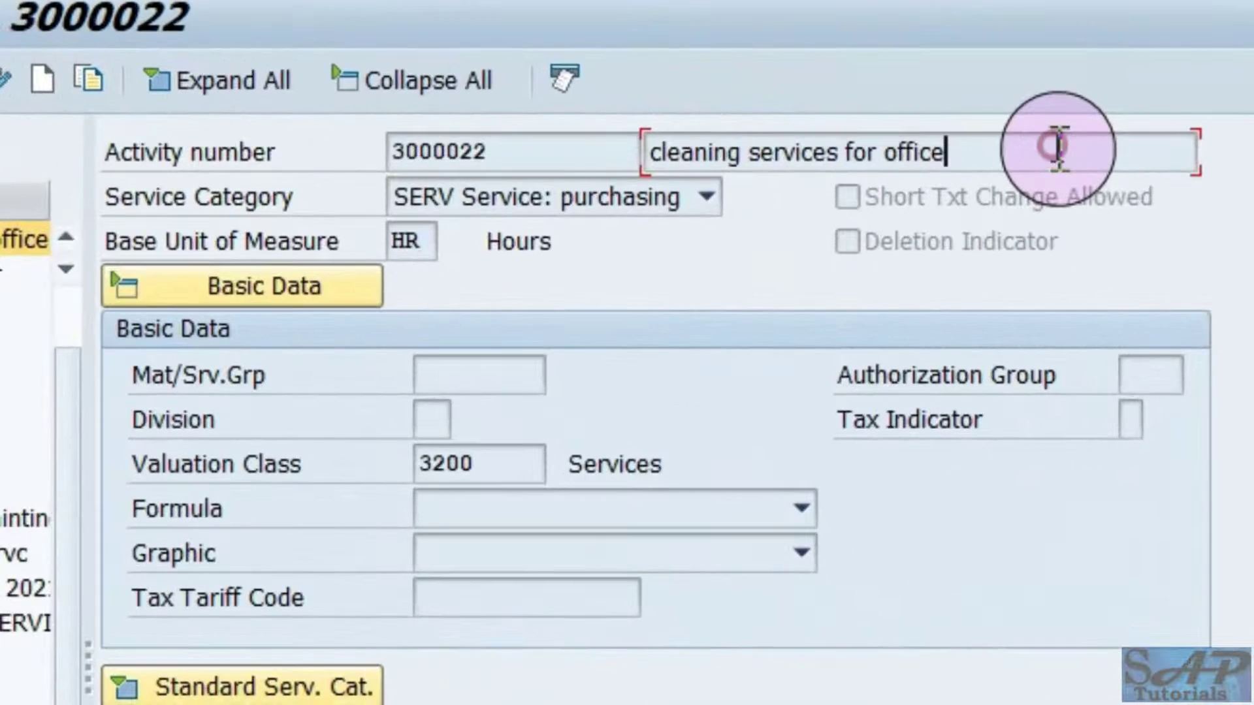
left_click_drag(861, 148, 647, 154)
left_click_drag(777, 157, 638, 145)
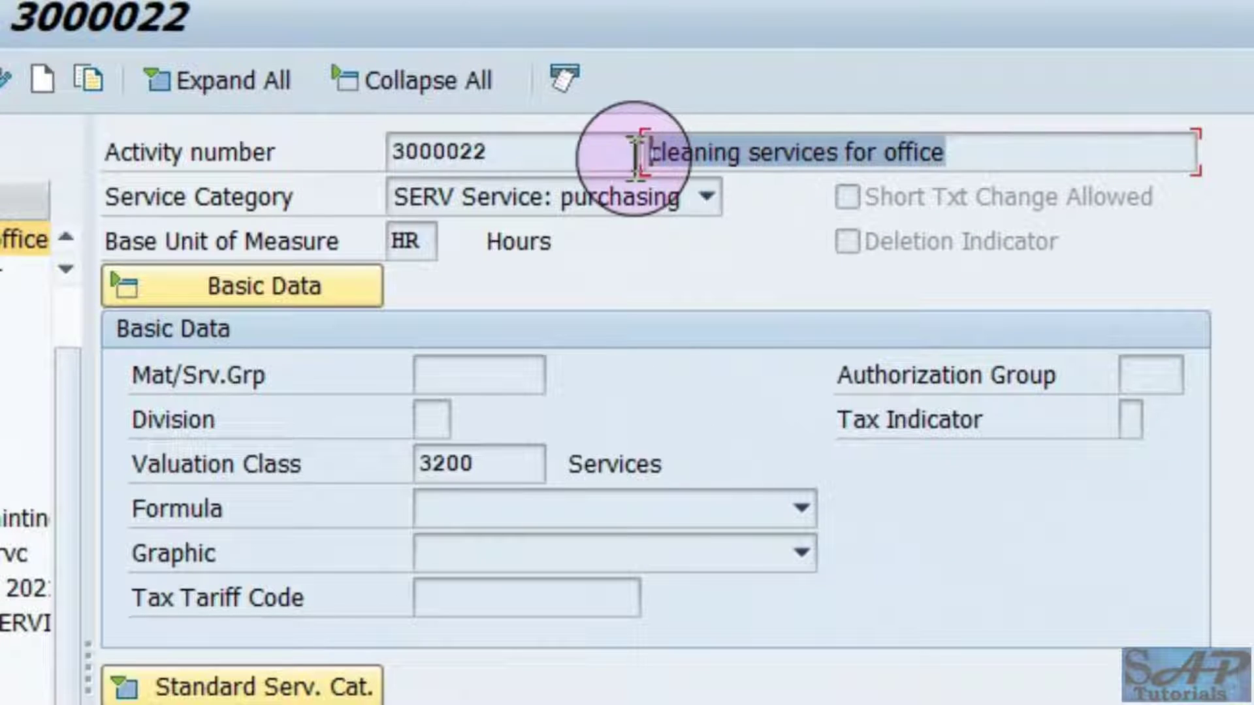
left_click(624, 151)
Step: Review the available service categories, then examine the base unit of measure and the deletion indicator
left_click(671, 207)
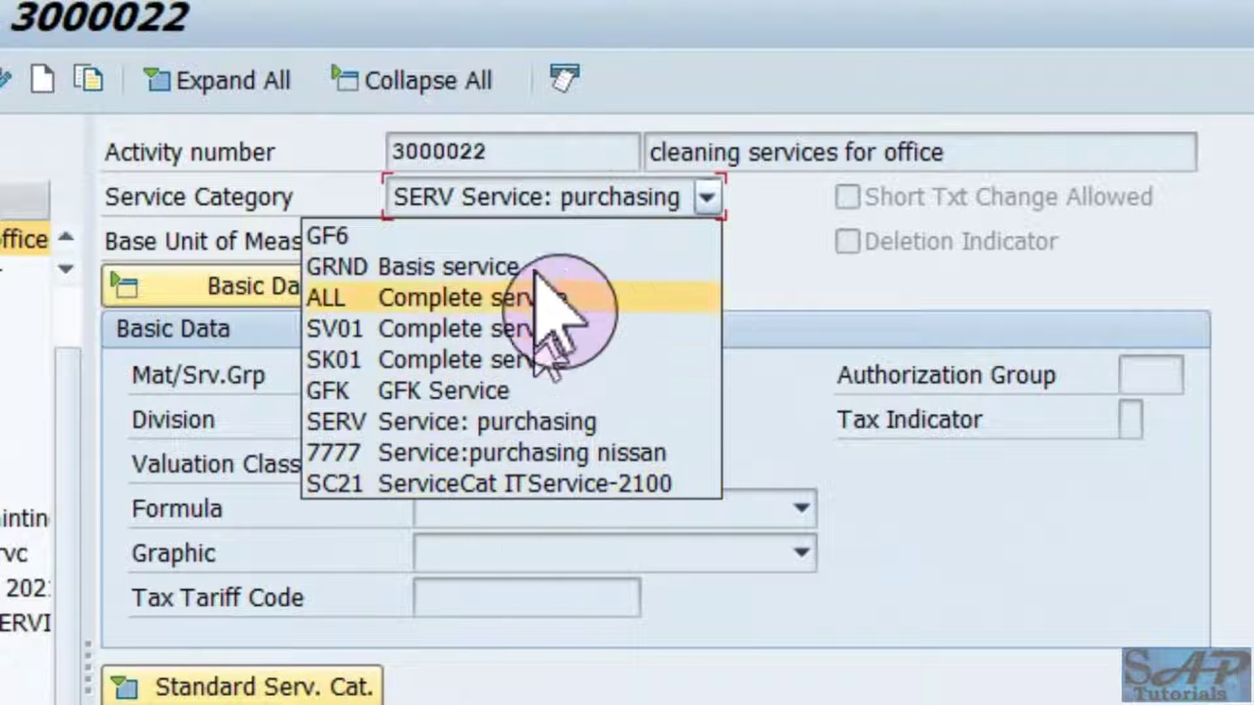
left_click(783, 307)
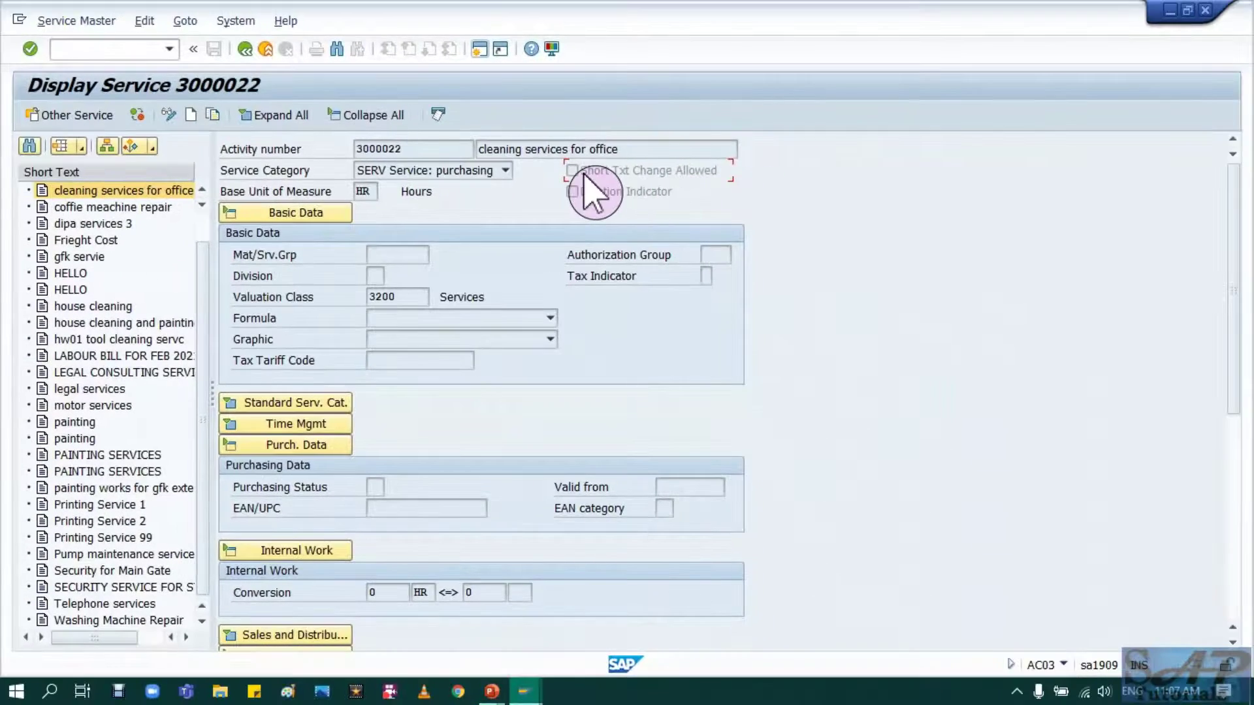
left_click(369, 191)
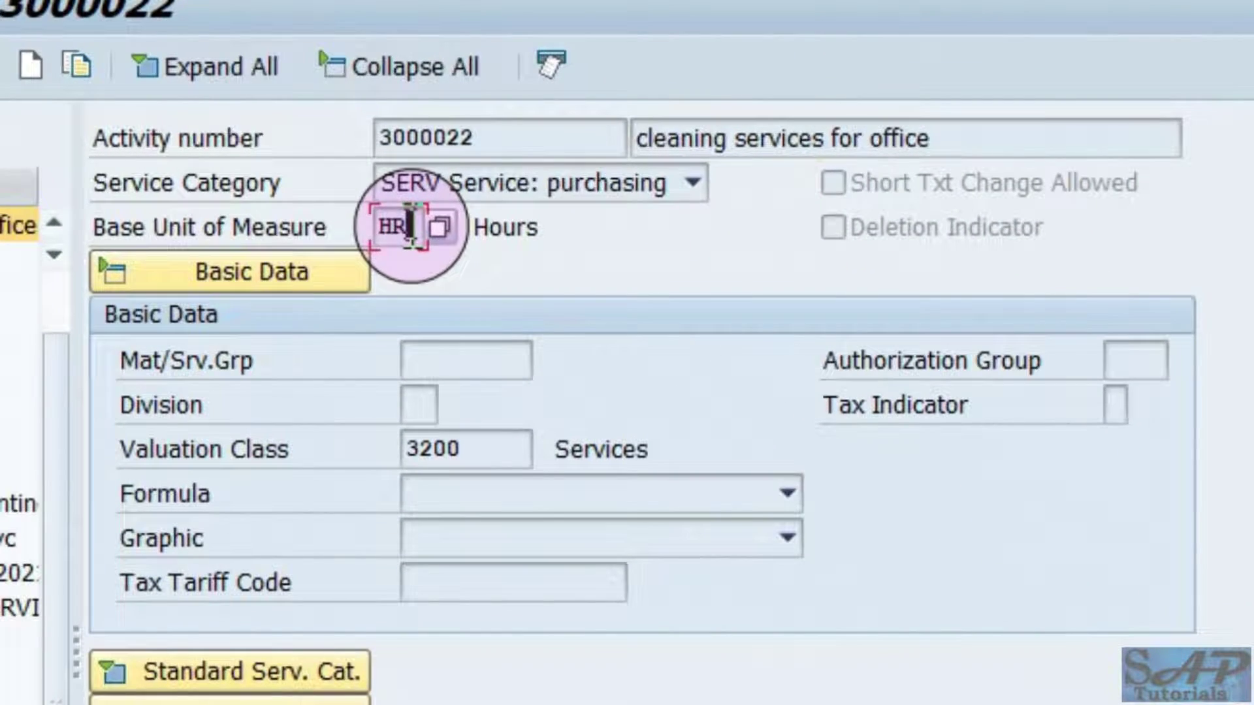
left_click(539, 226)
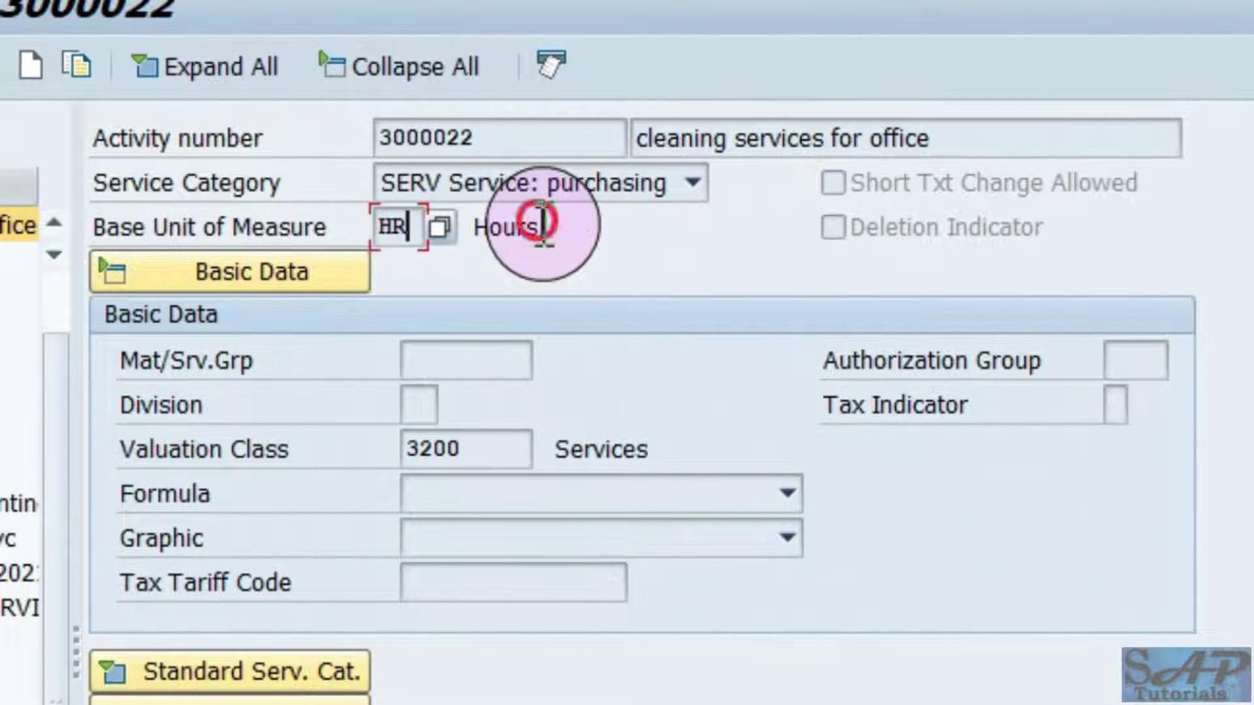
left_click(395, 225)
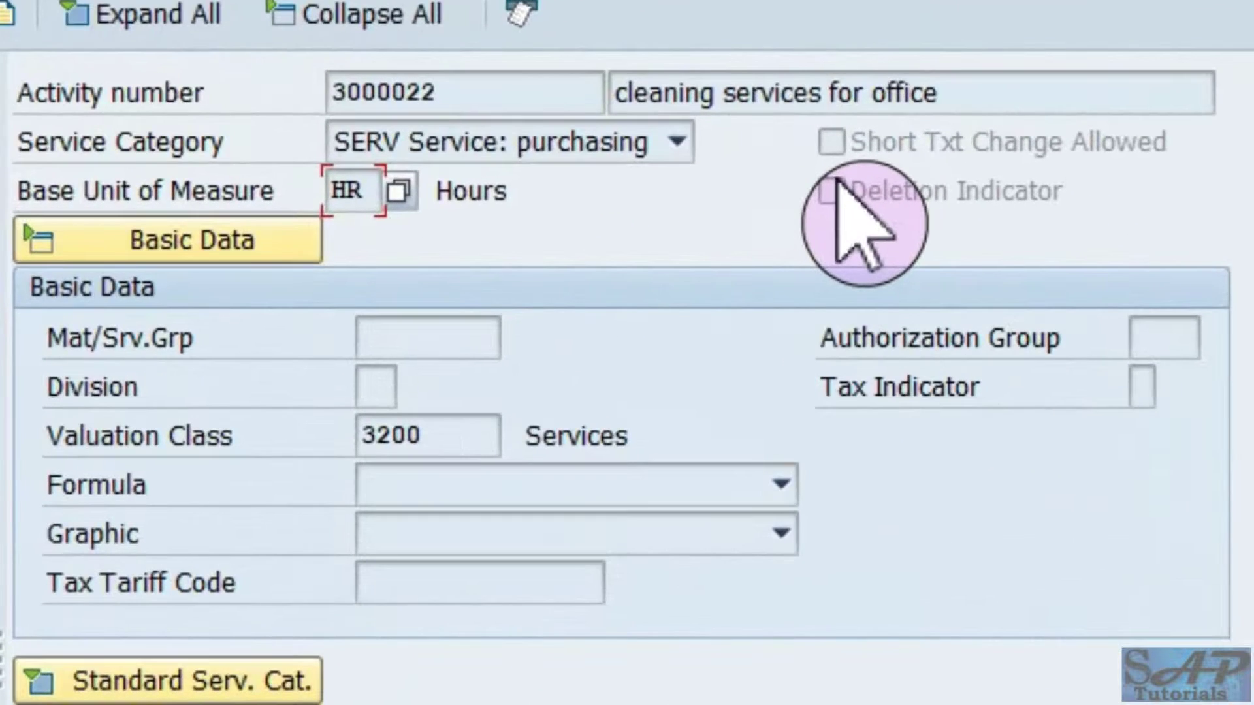
left_click(836, 185)
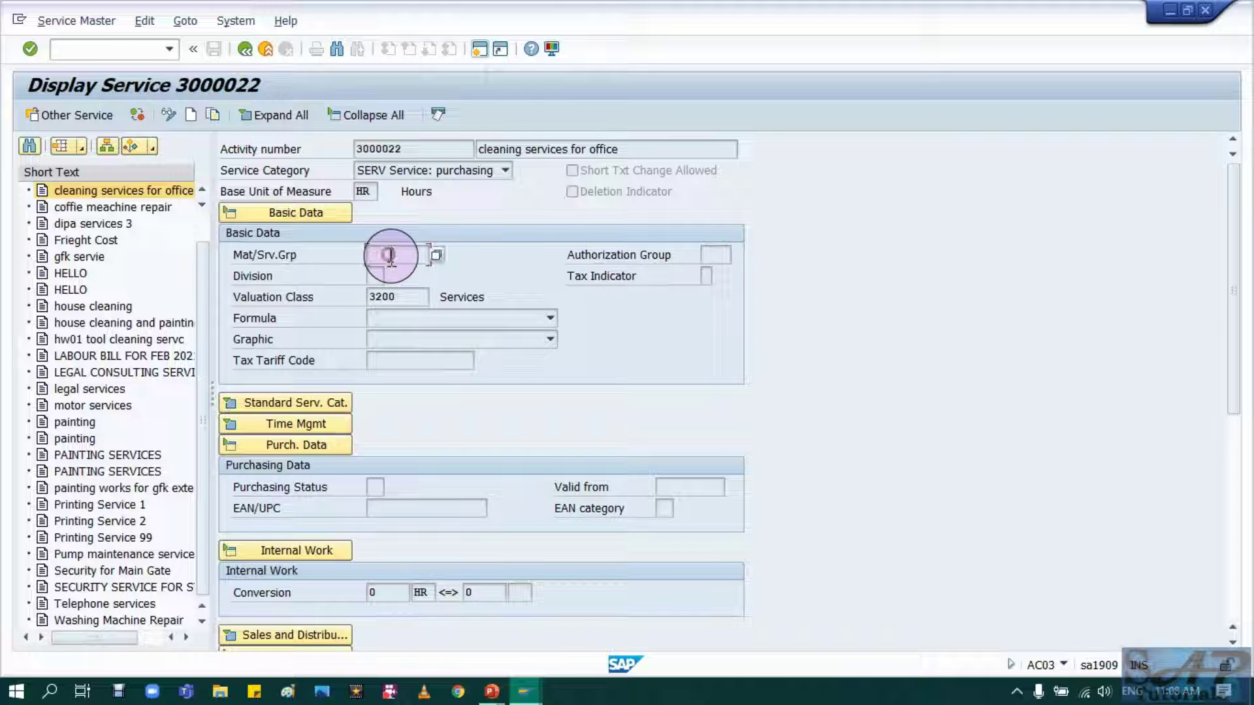
Step: Examine the division, valuation class, formula and graphic fields in the service's basic data
left_click(377, 278)
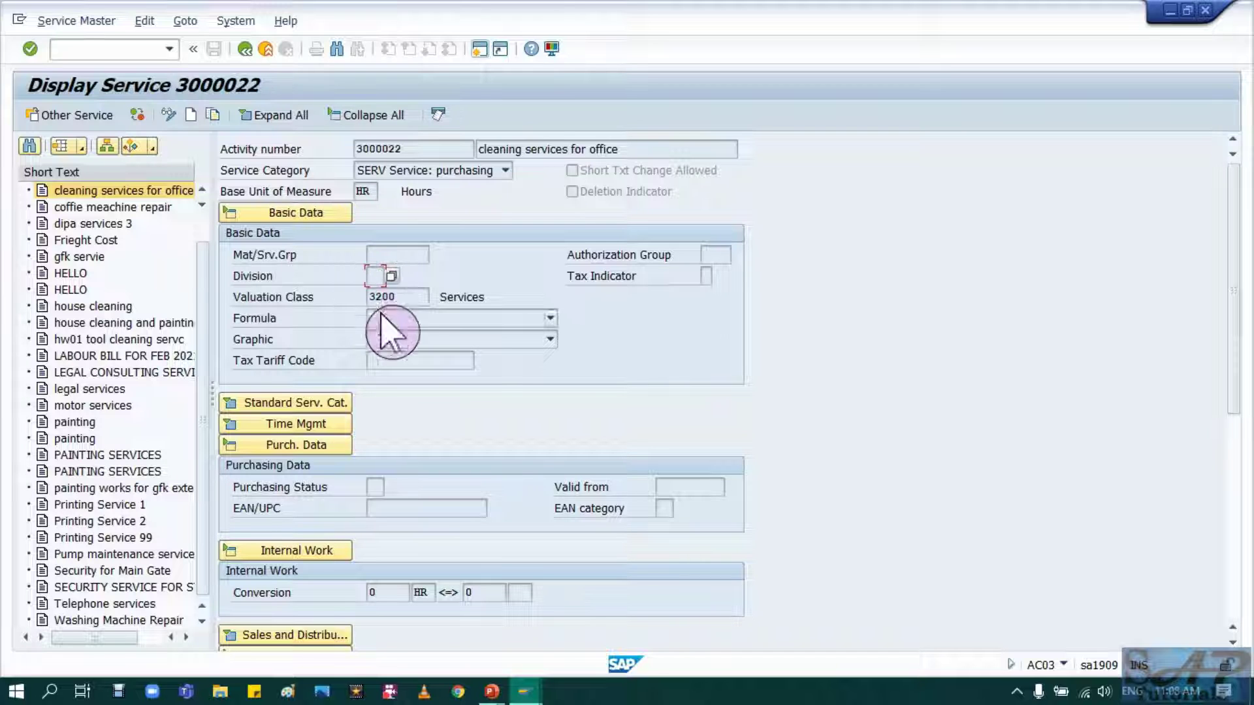
left_click_drag(406, 295, 371, 302)
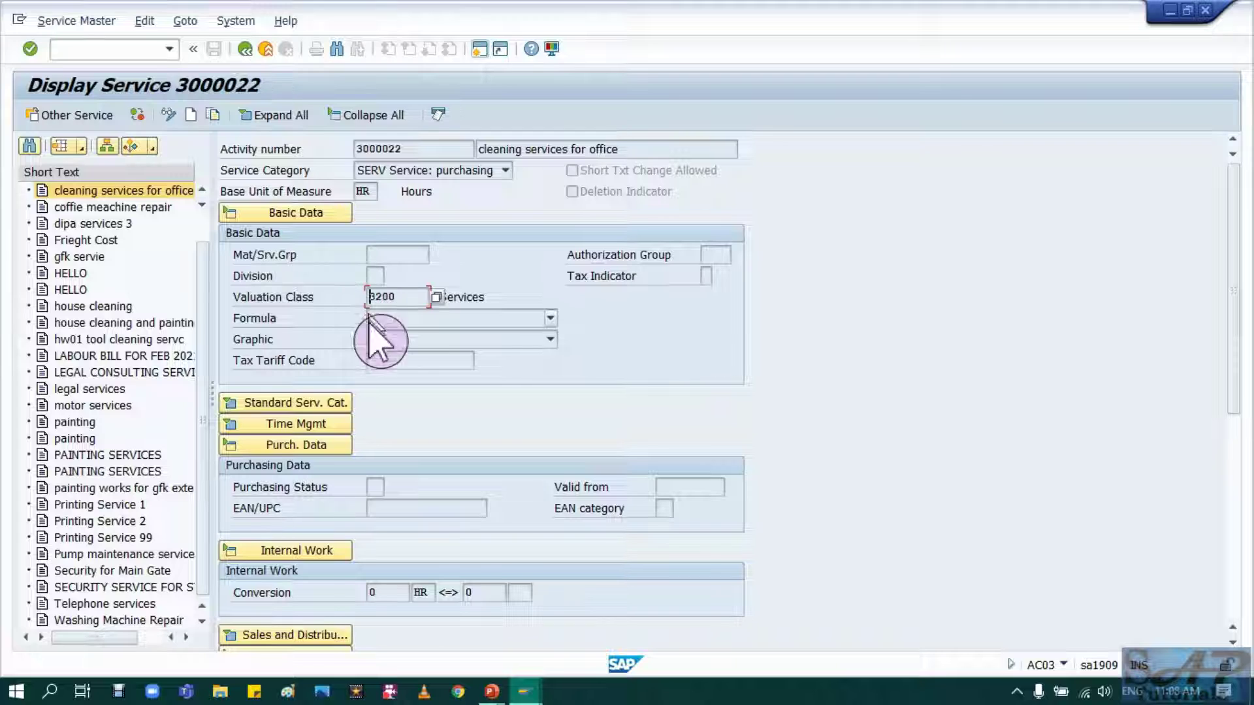
left_click(521, 320)
left_click(522, 325)
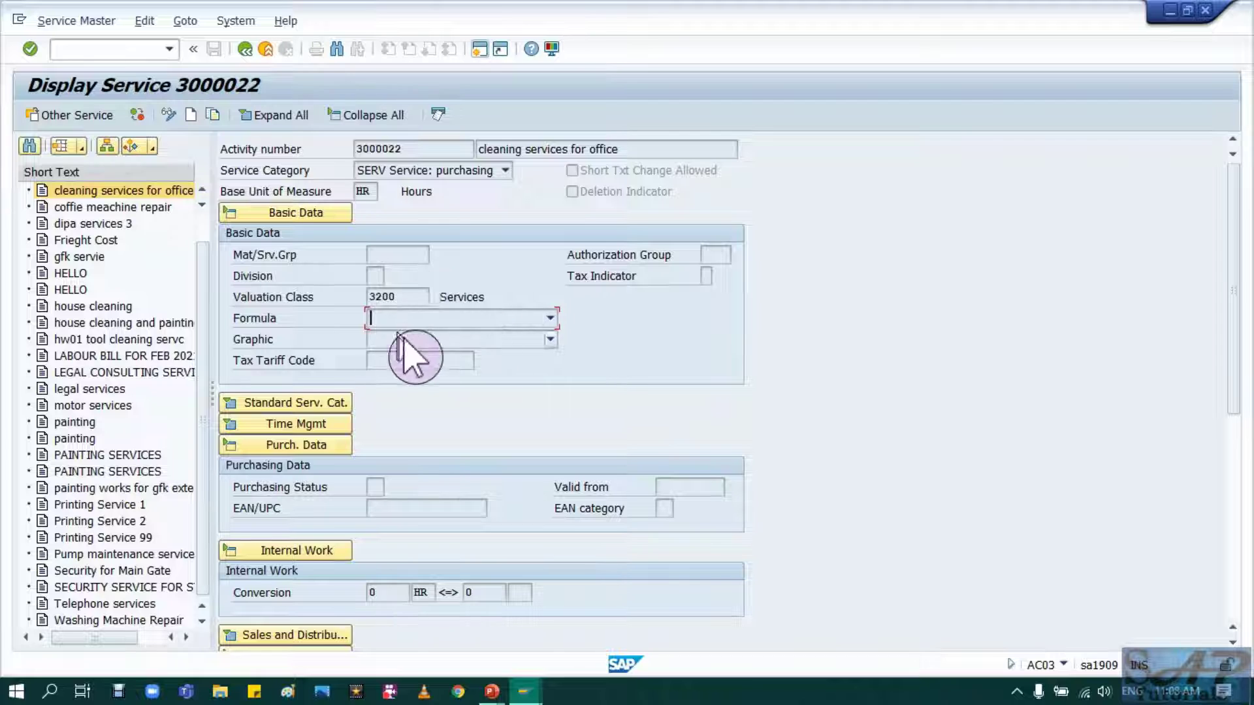
left_click(430, 342)
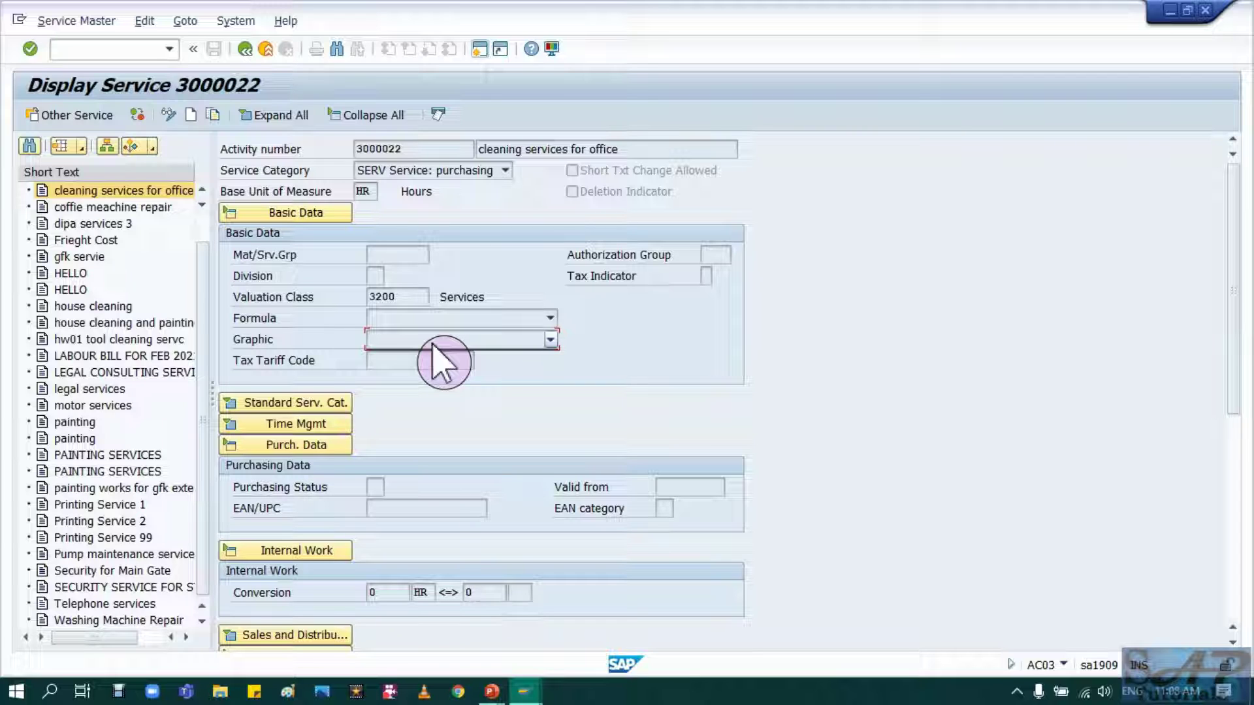
left_click(431, 343)
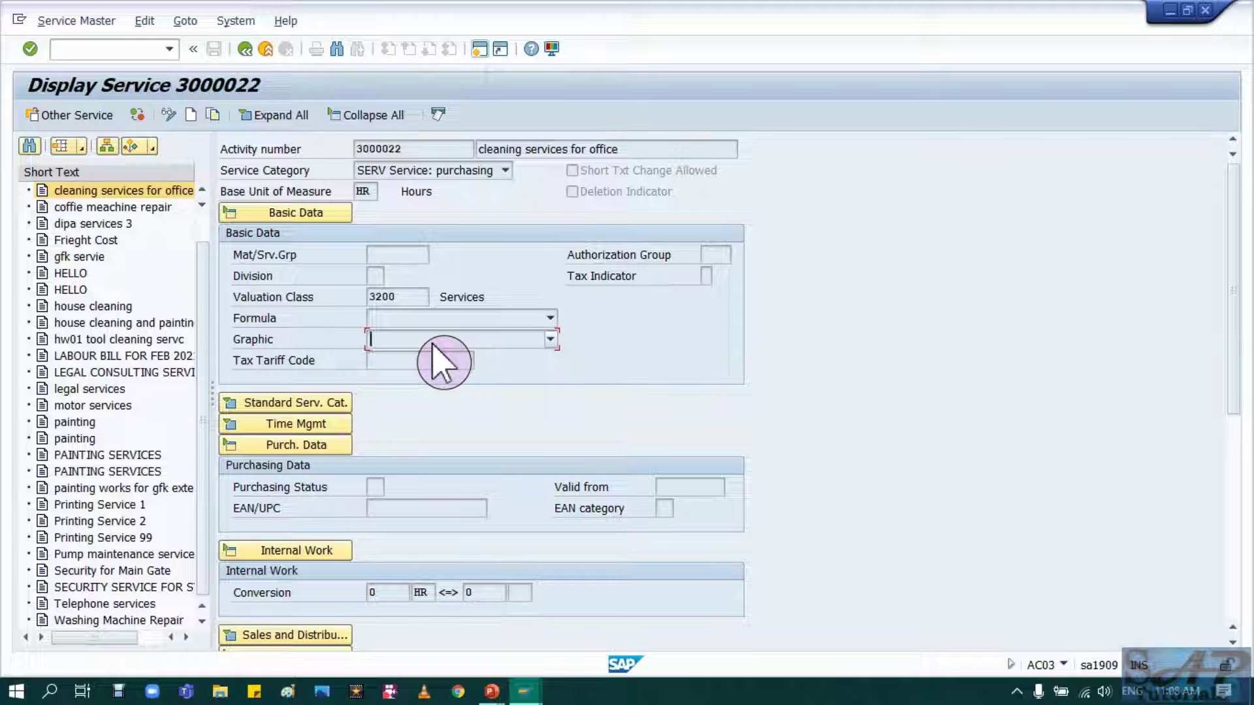
left_click(431, 343)
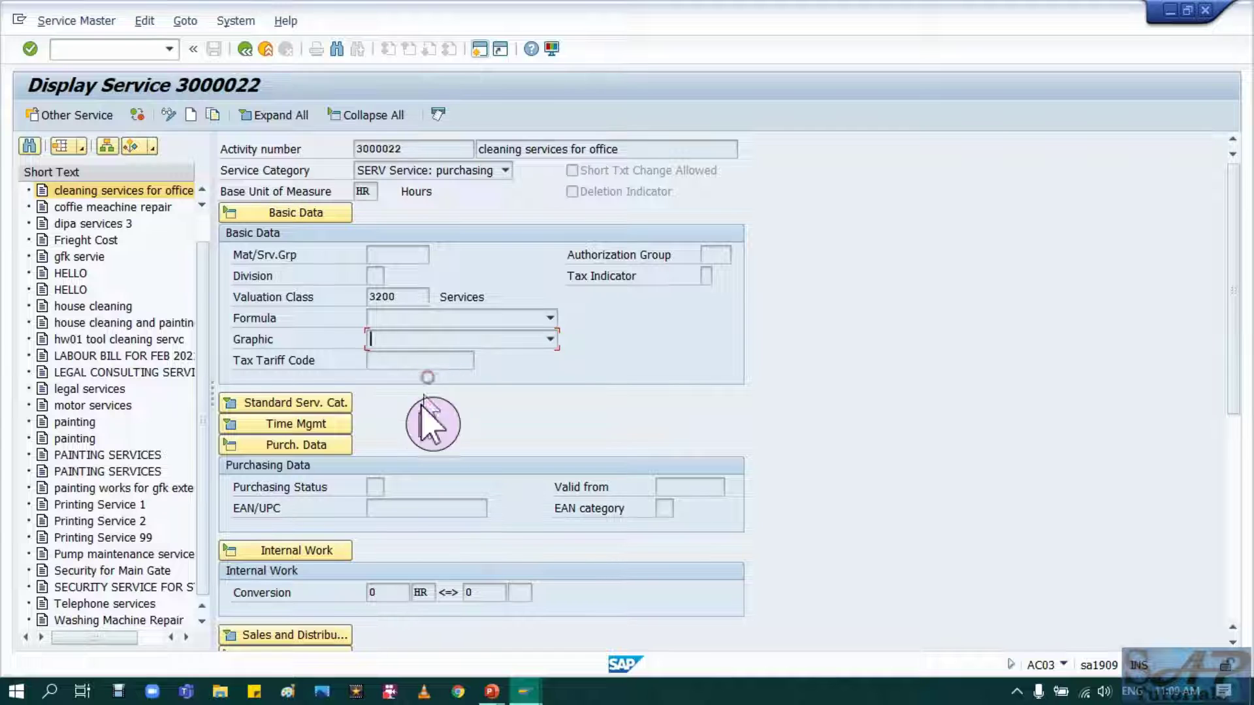
Step: Expand the Standard Serv. Cat. section, examine its service type and SSC item fields, and collapse the section again
scroll(432, 449, "down", 1)
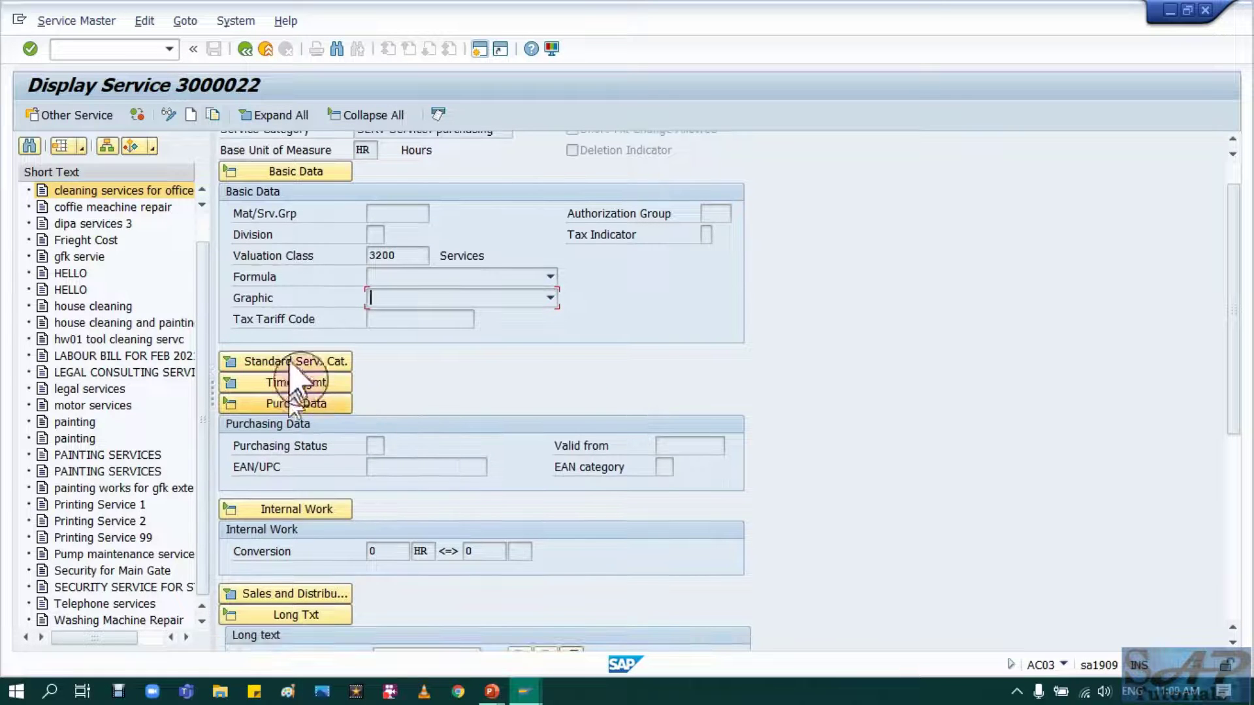
left_click(235, 367)
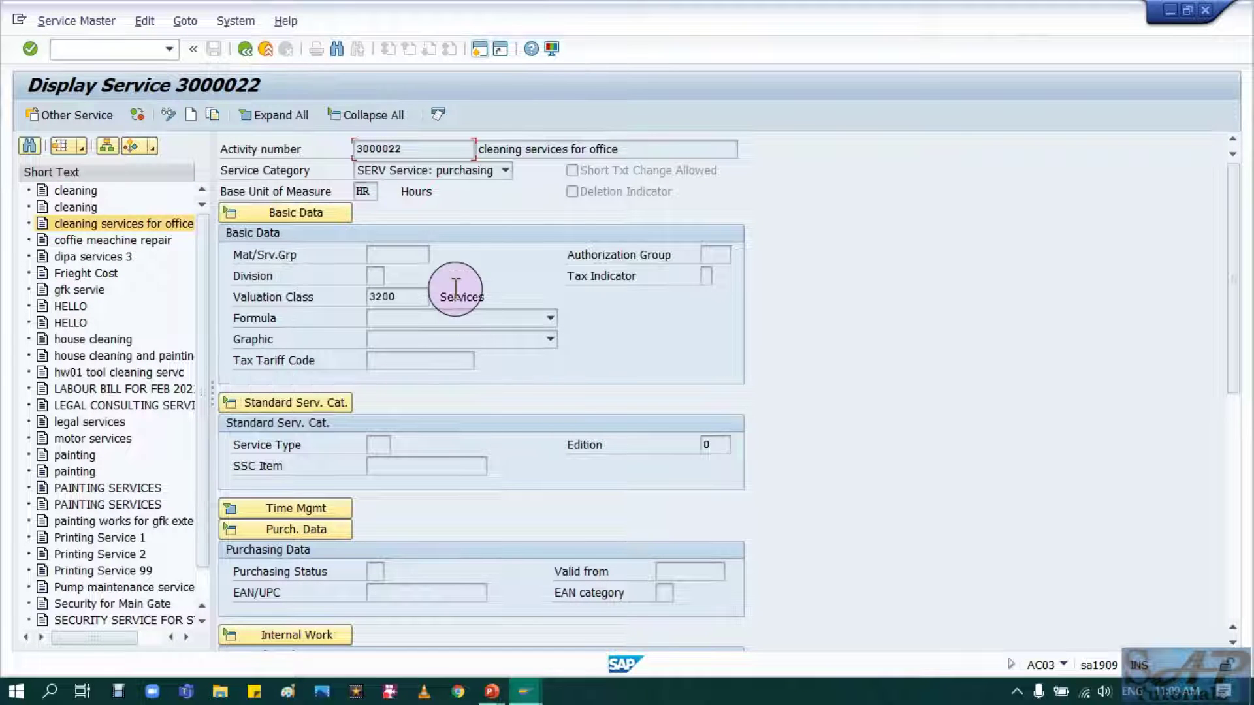
left_click(388, 445)
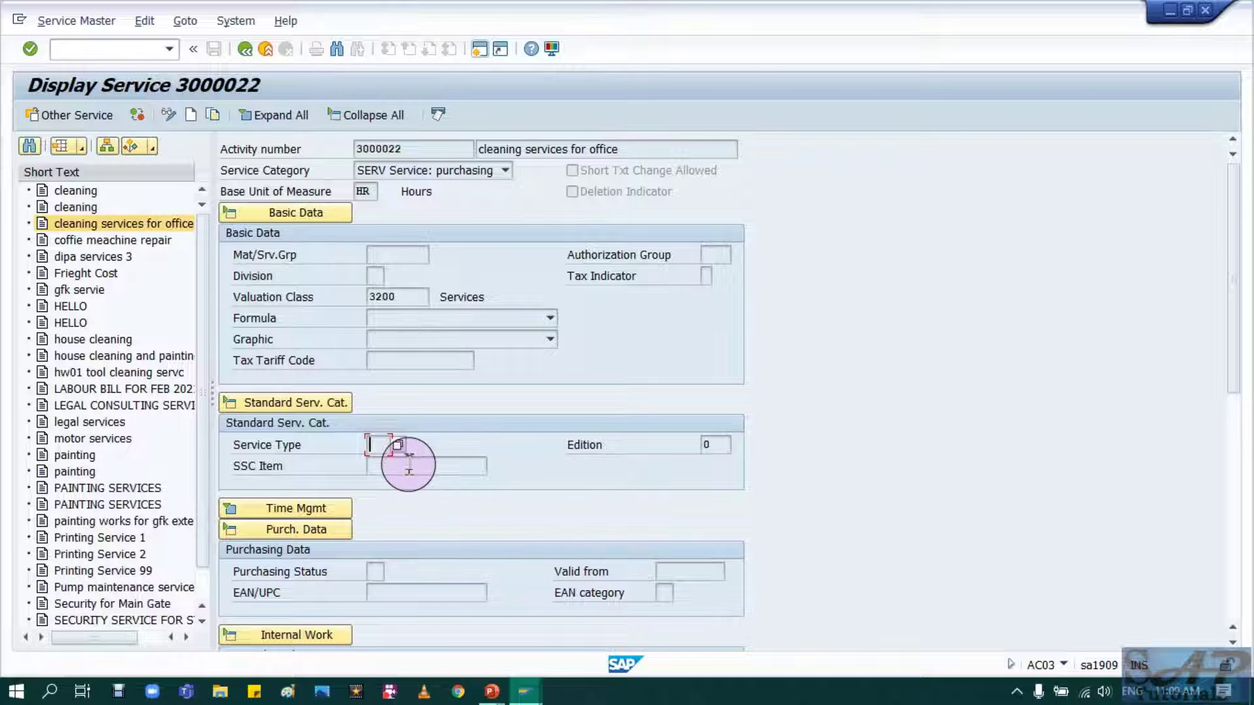
left_click(407, 465)
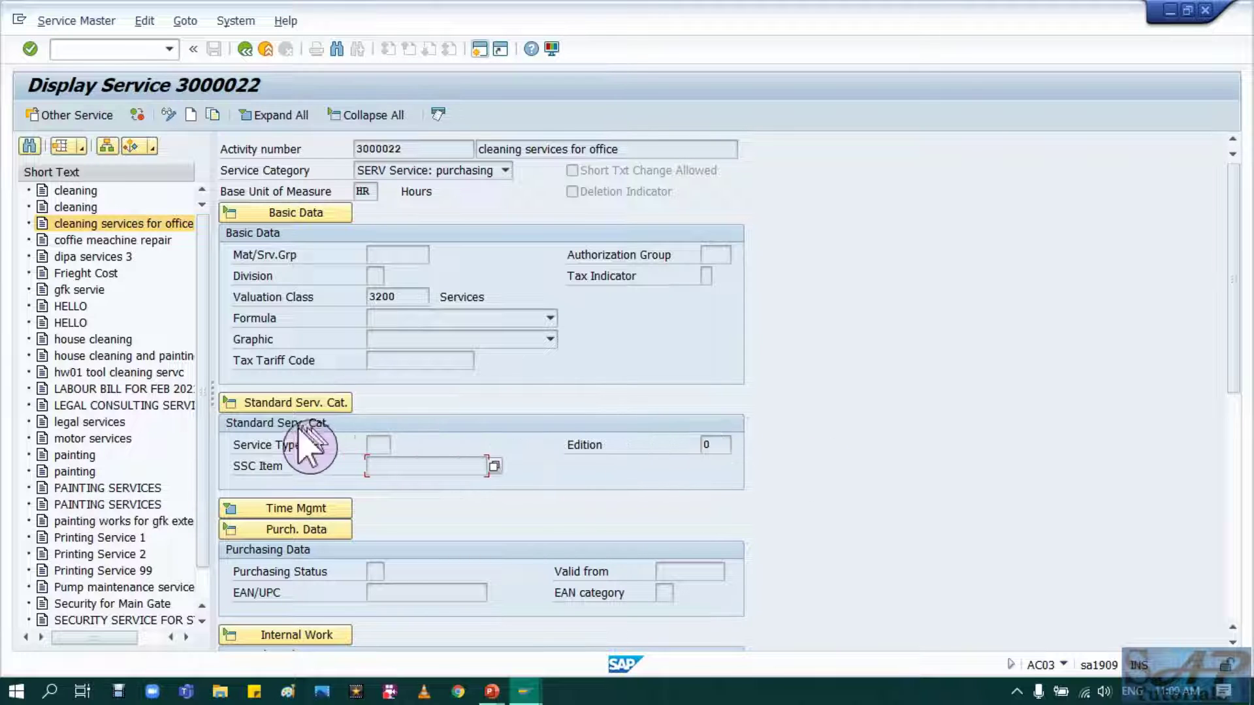
left_click(268, 402)
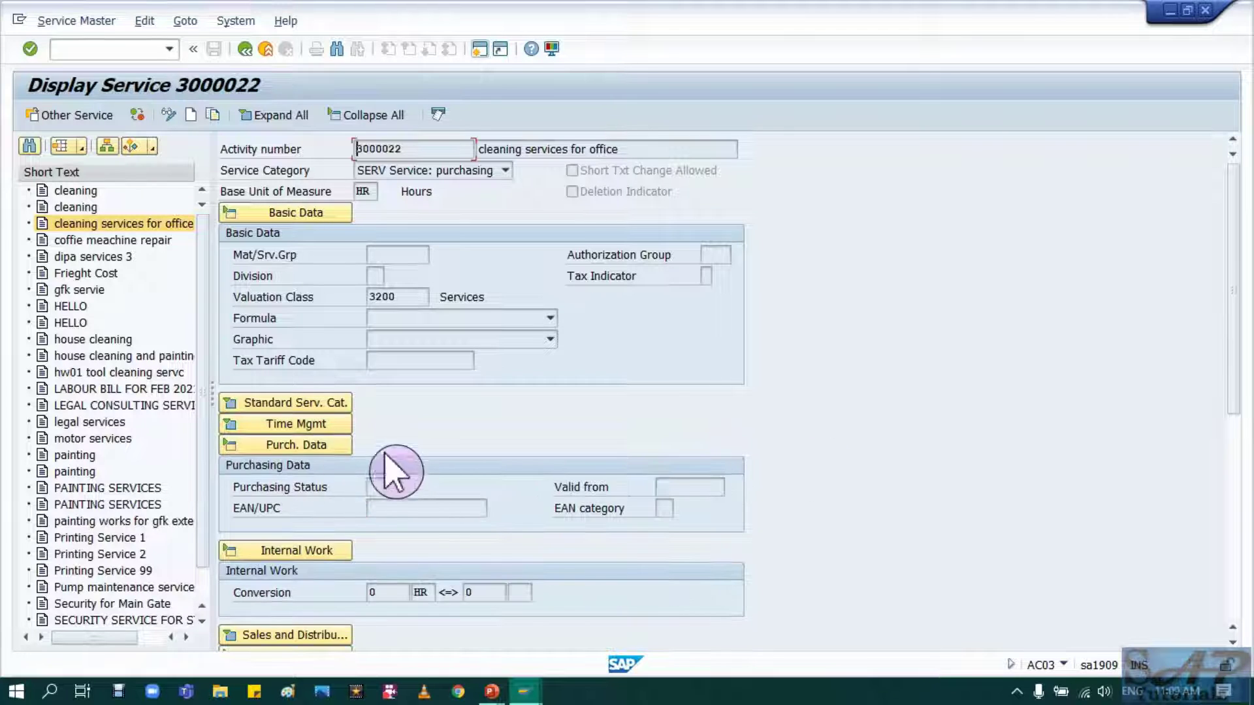
Step: Examine the purchasing status and valid-from date, and compare the internal work conversion with the base unit of measure
left_click(378, 487)
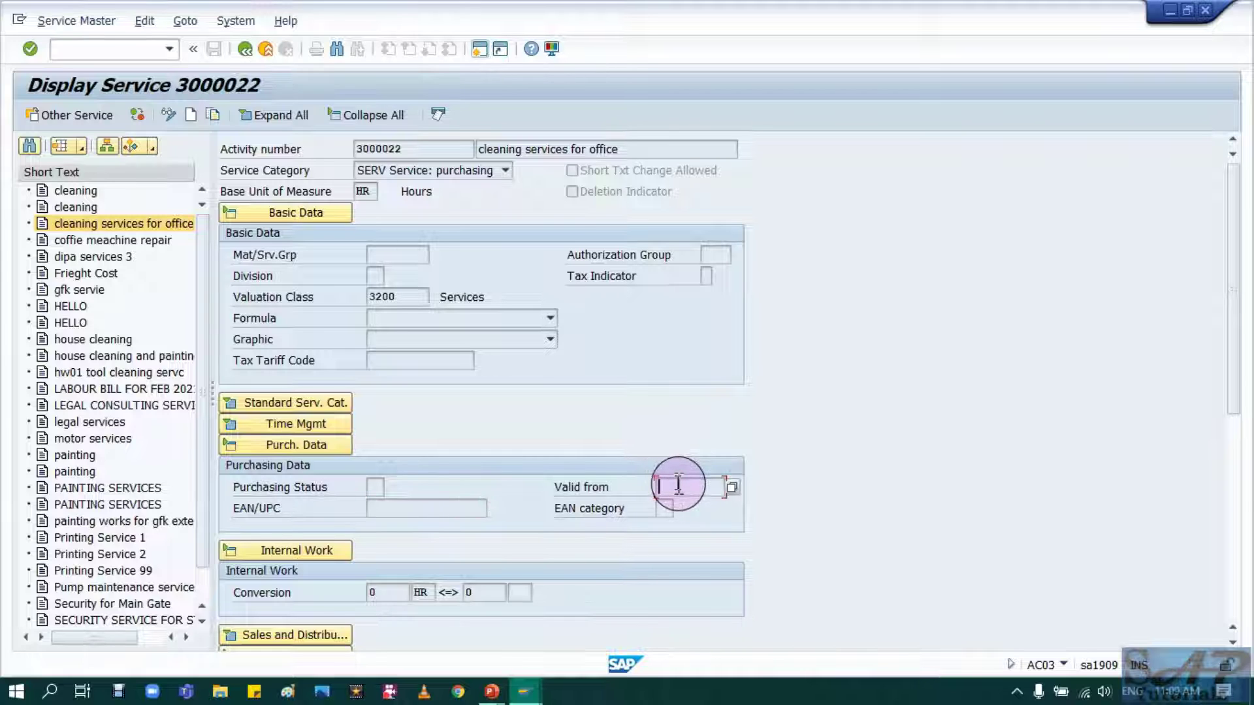
scroll(476, 578, "down", 3)
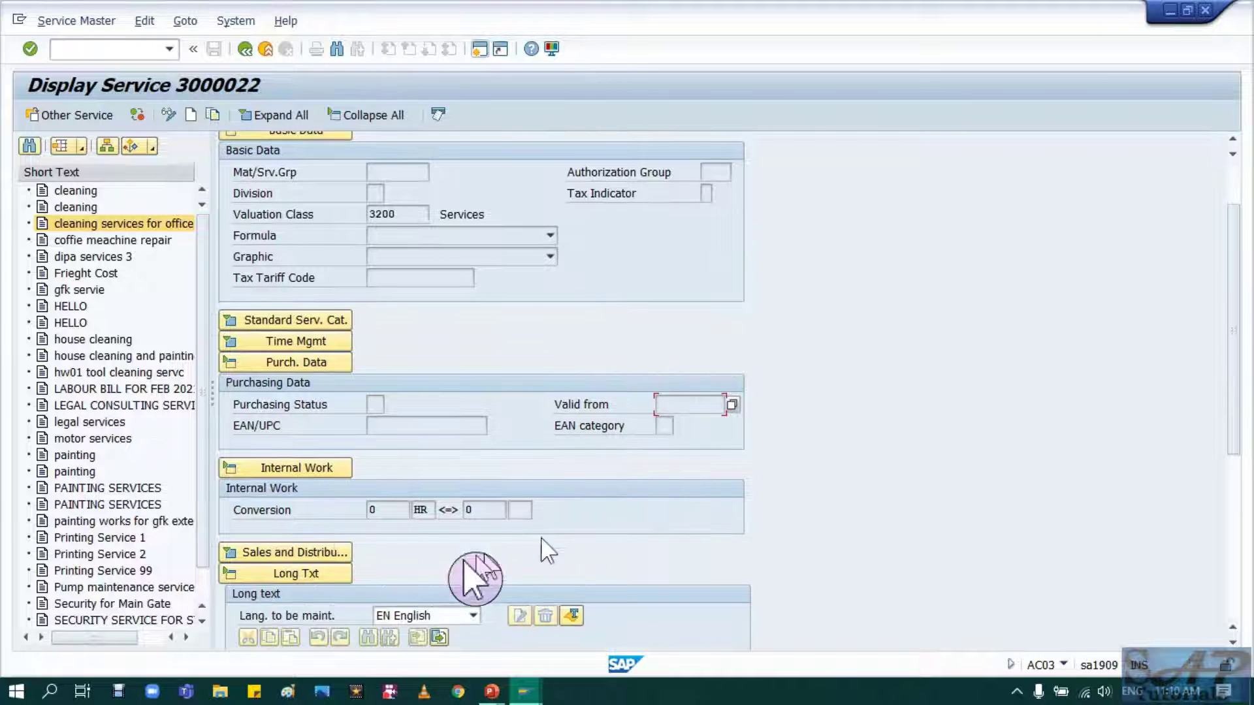
left_click(388, 507)
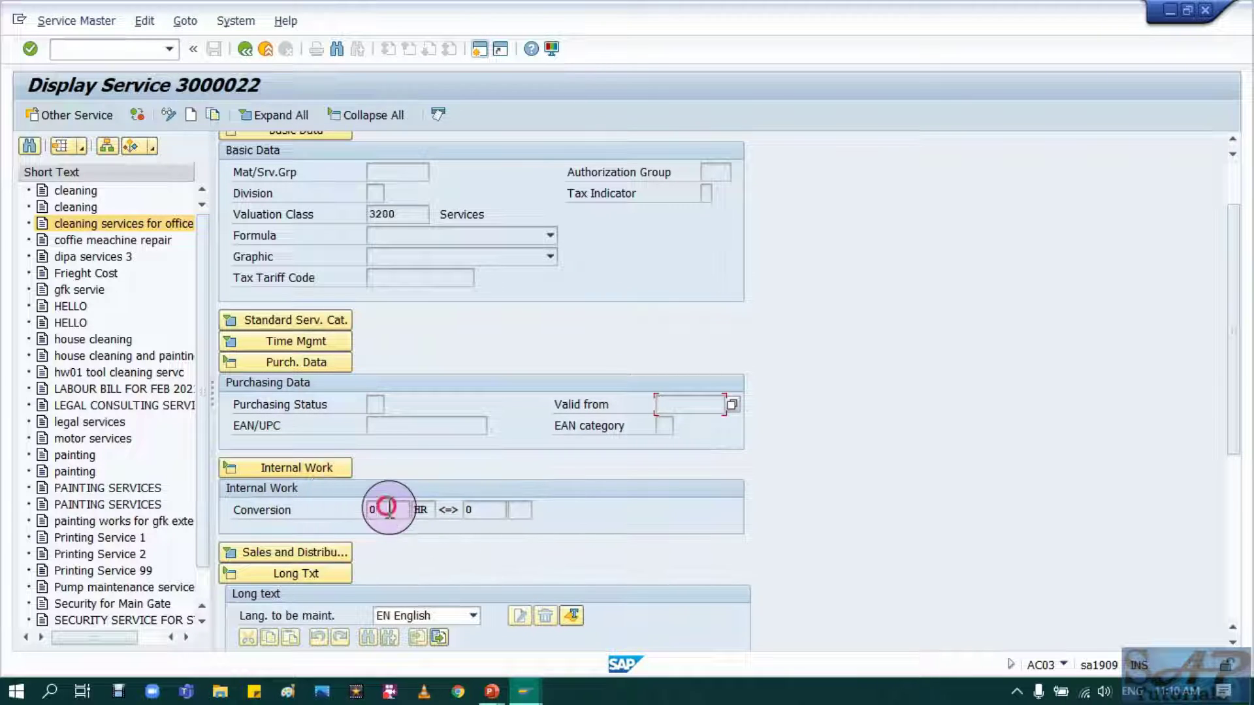
scroll(468, 313, "up", 3)
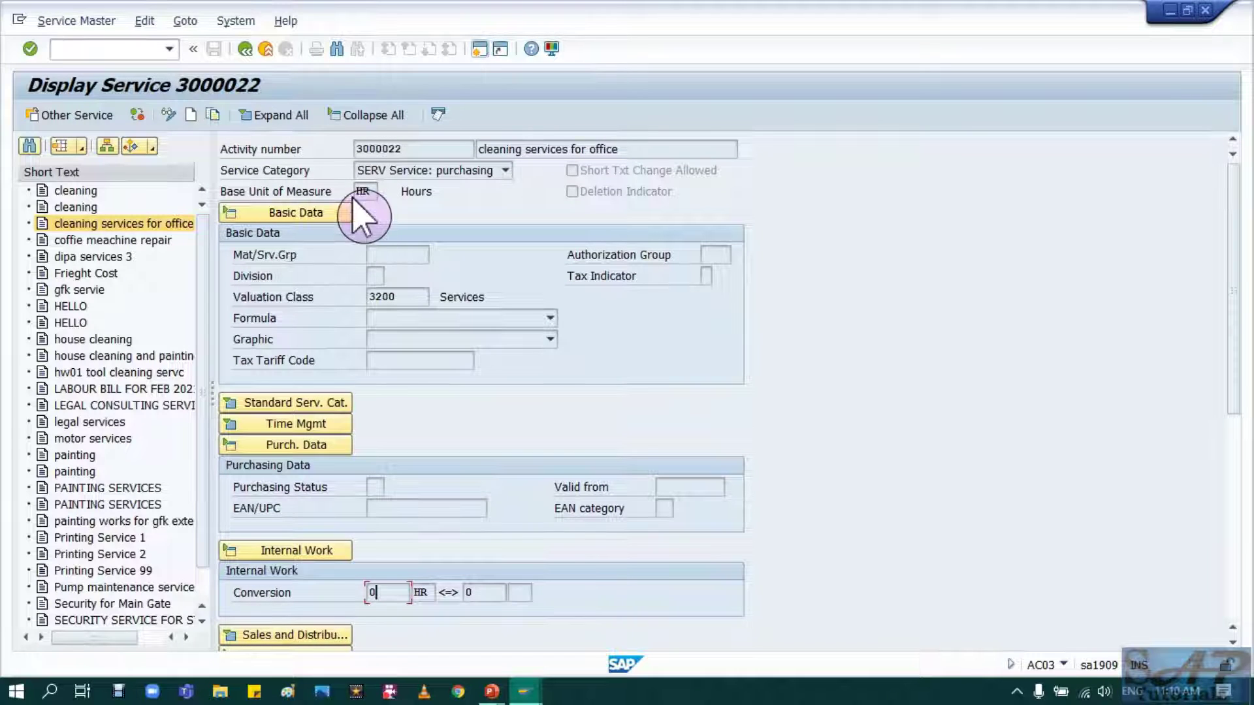
scroll(457, 392, "down", 3)
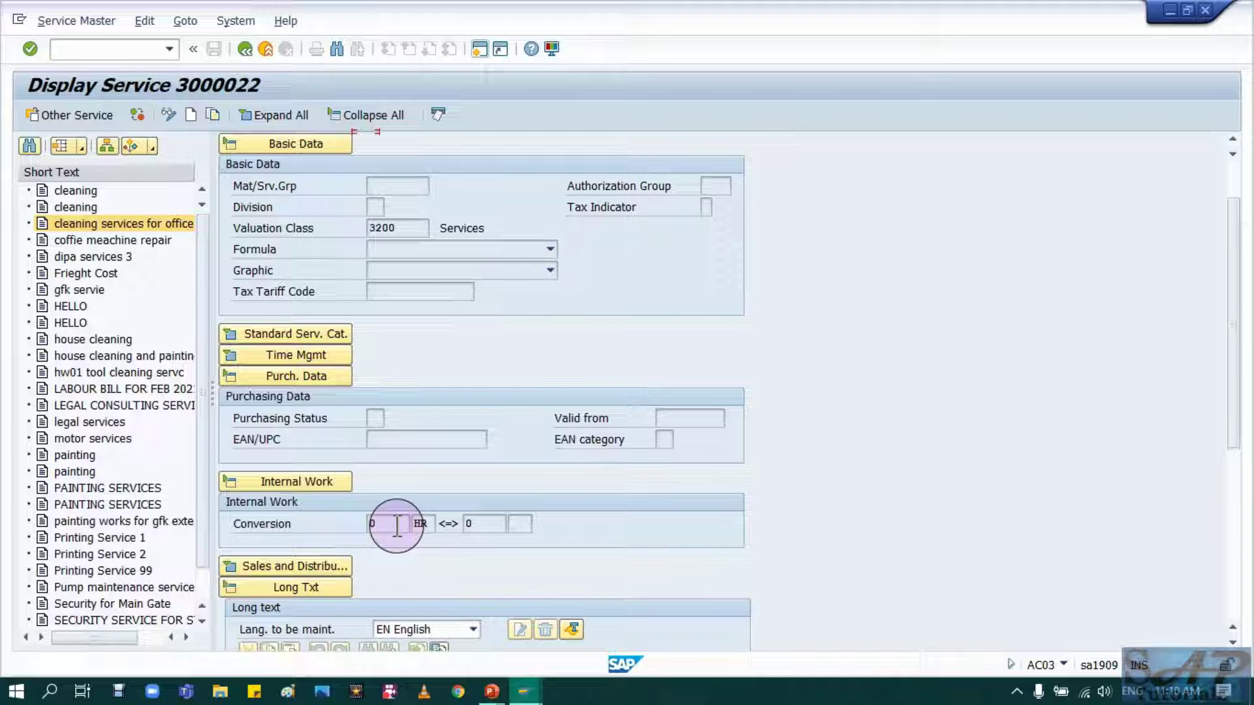
left_click(497, 524)
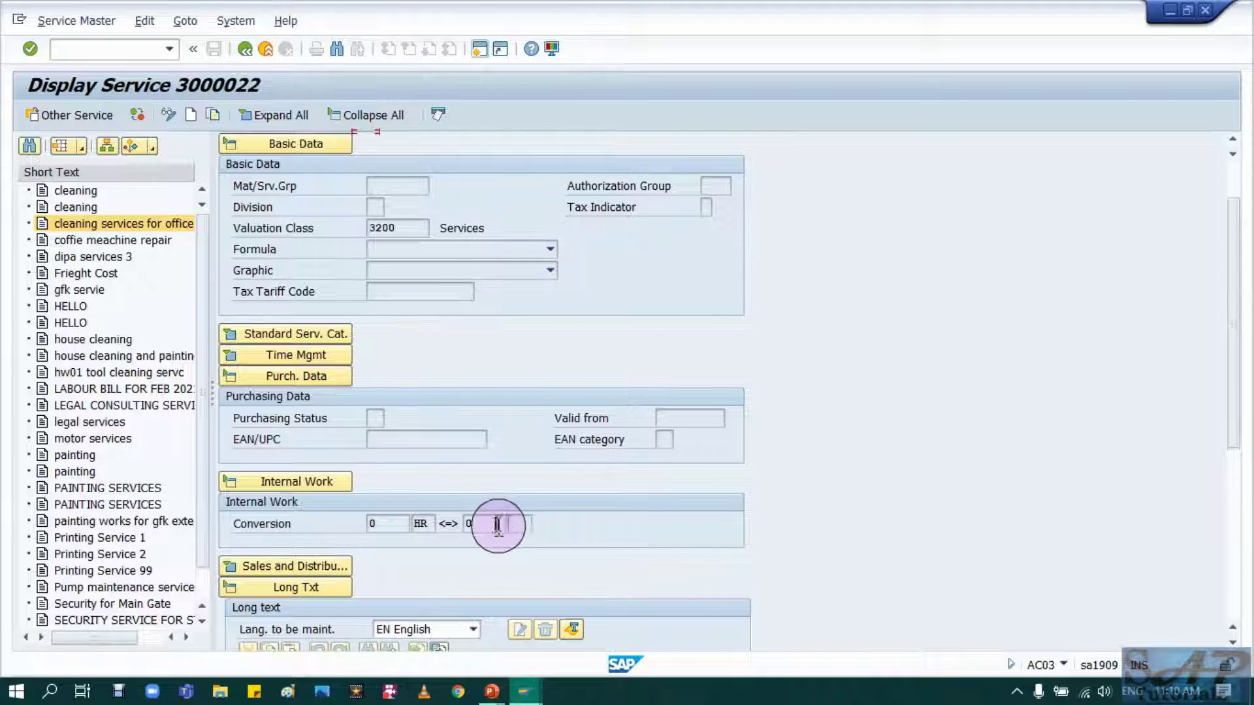
Step: Examine the English long text area of the service
scroll(500, 524, "down", 7)
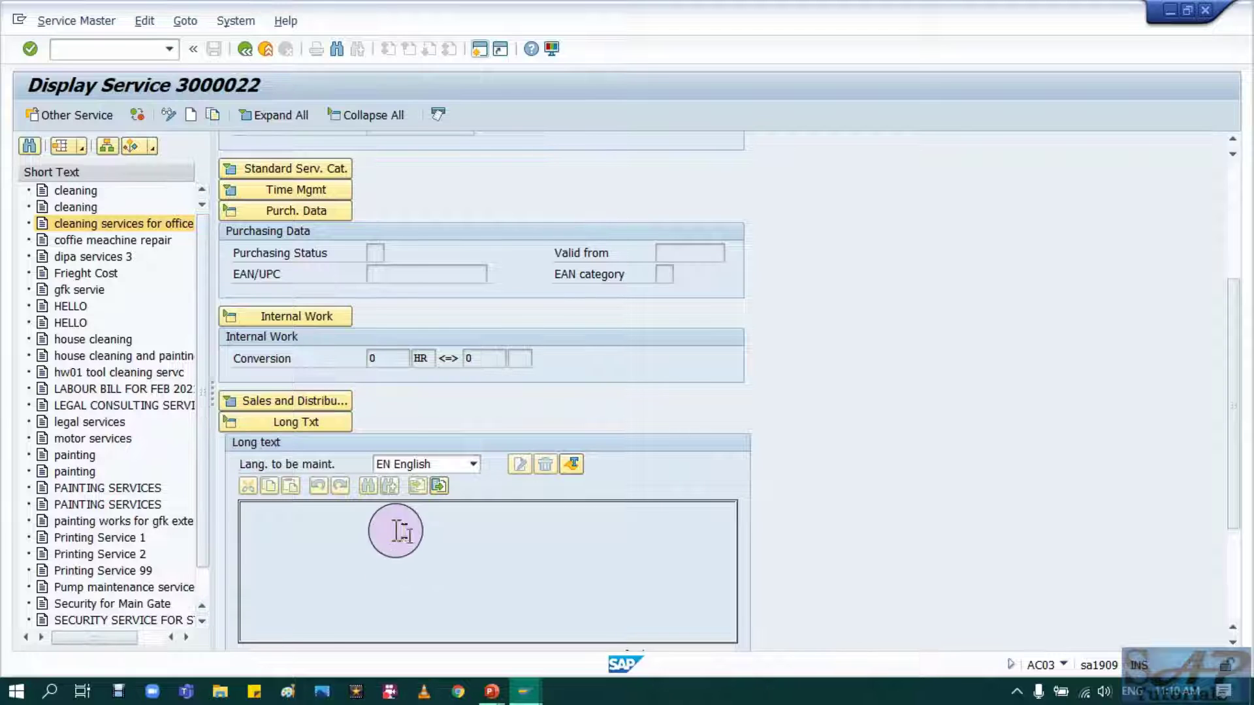
left_click(366, 528)
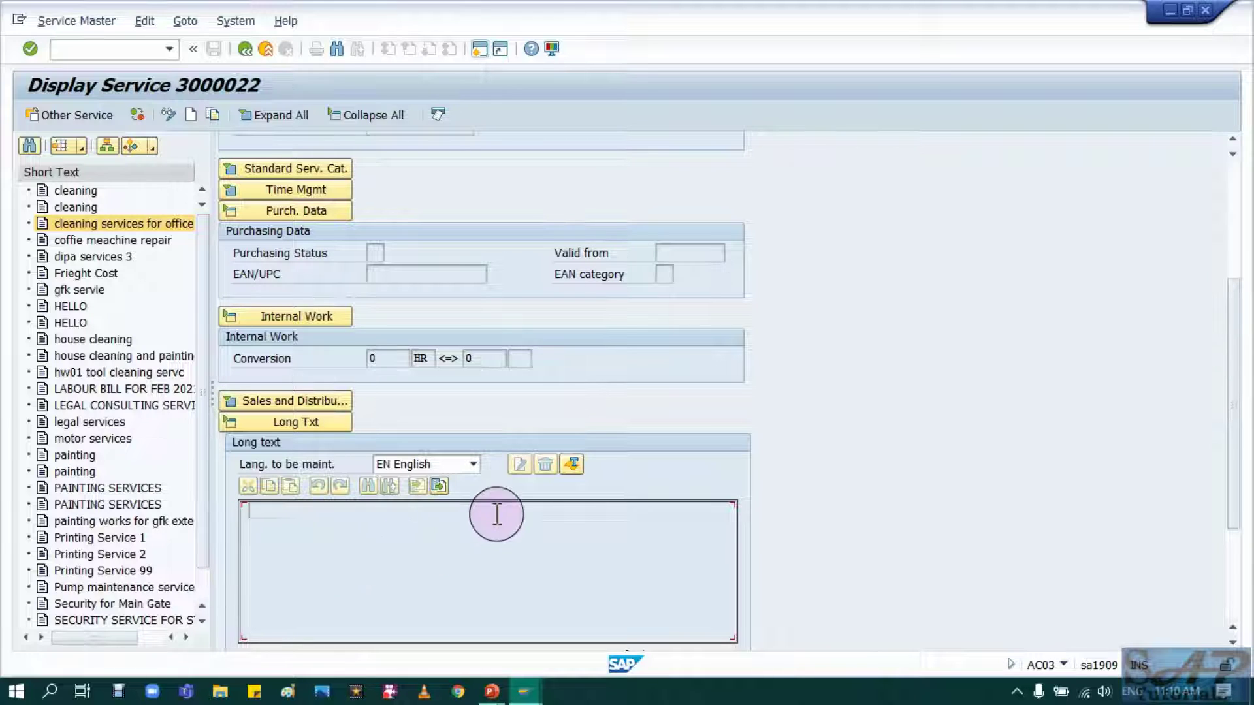
Step: Display the other service record with activity number 3000021
scroll(414, 335, "up", 5)
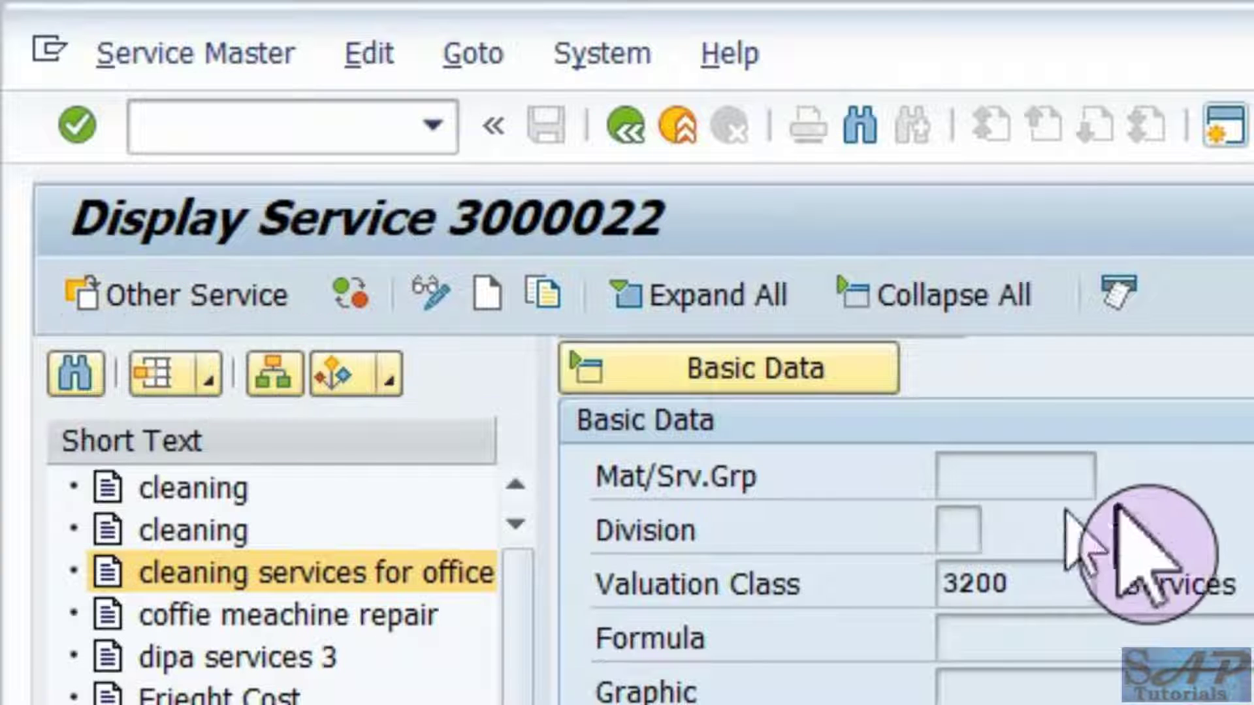
scroll(1045, 689, "up", 3)
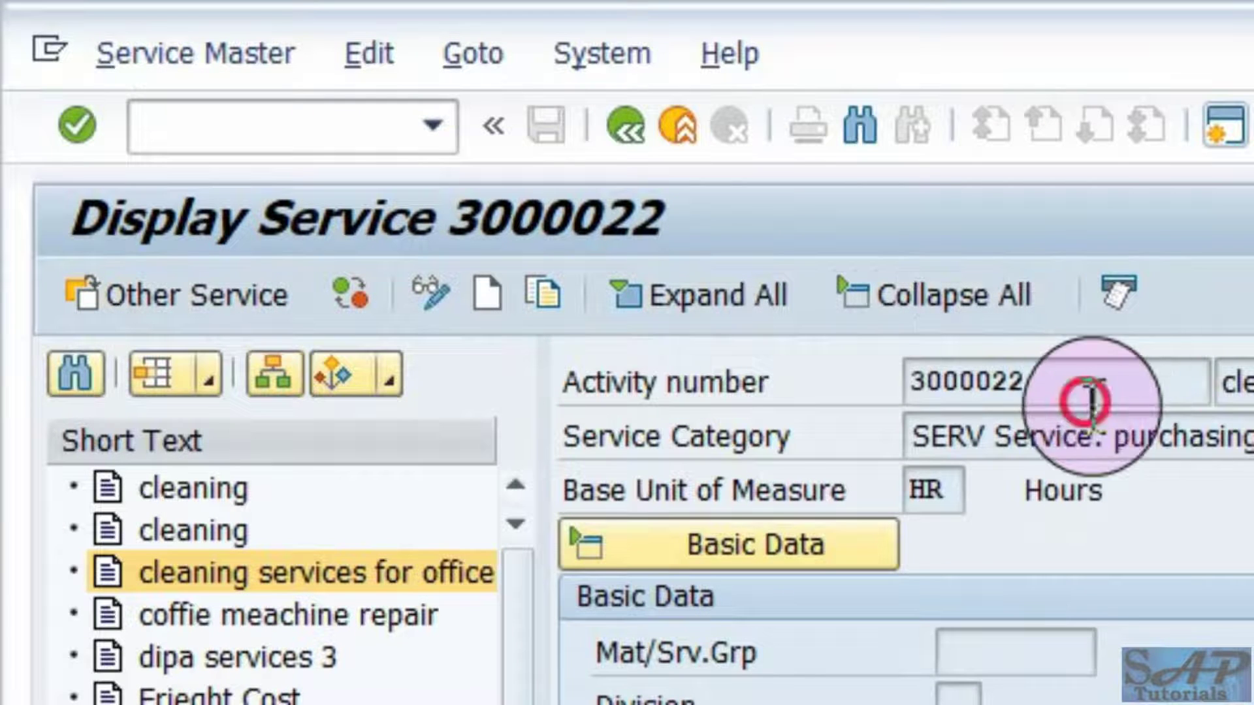
left_click_drag(1086, 395, 955, 381)
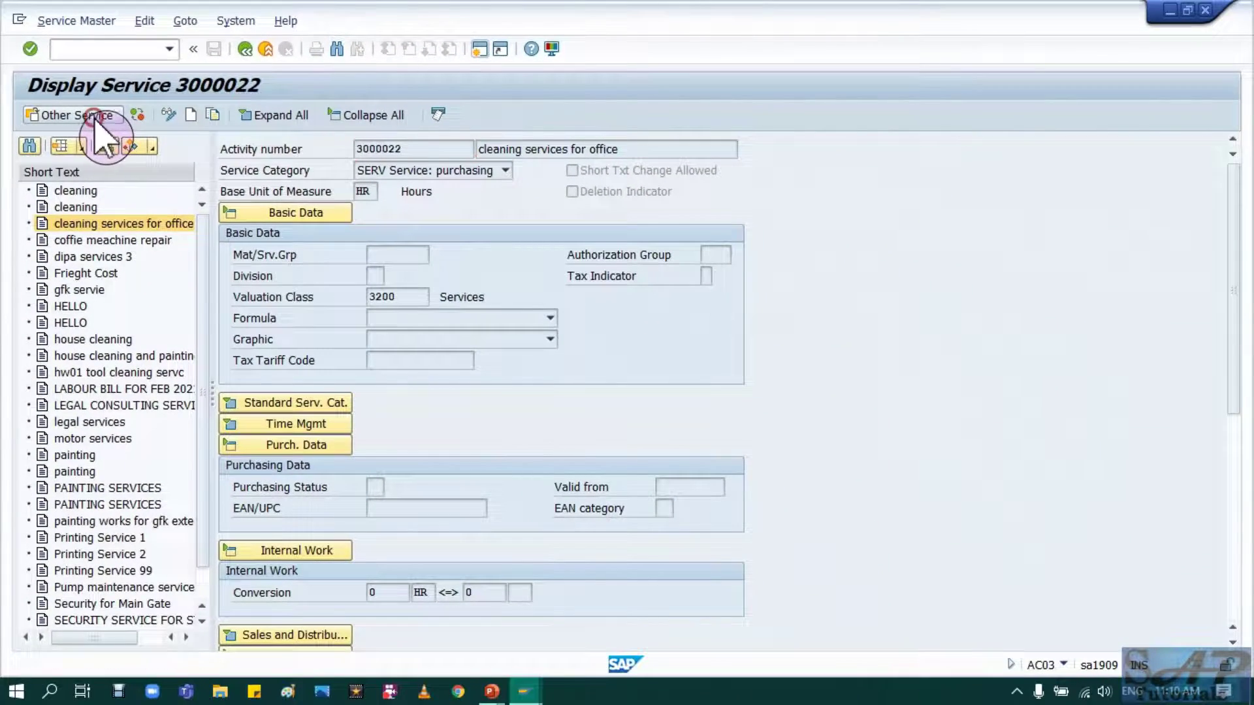
left_click(96, 117)
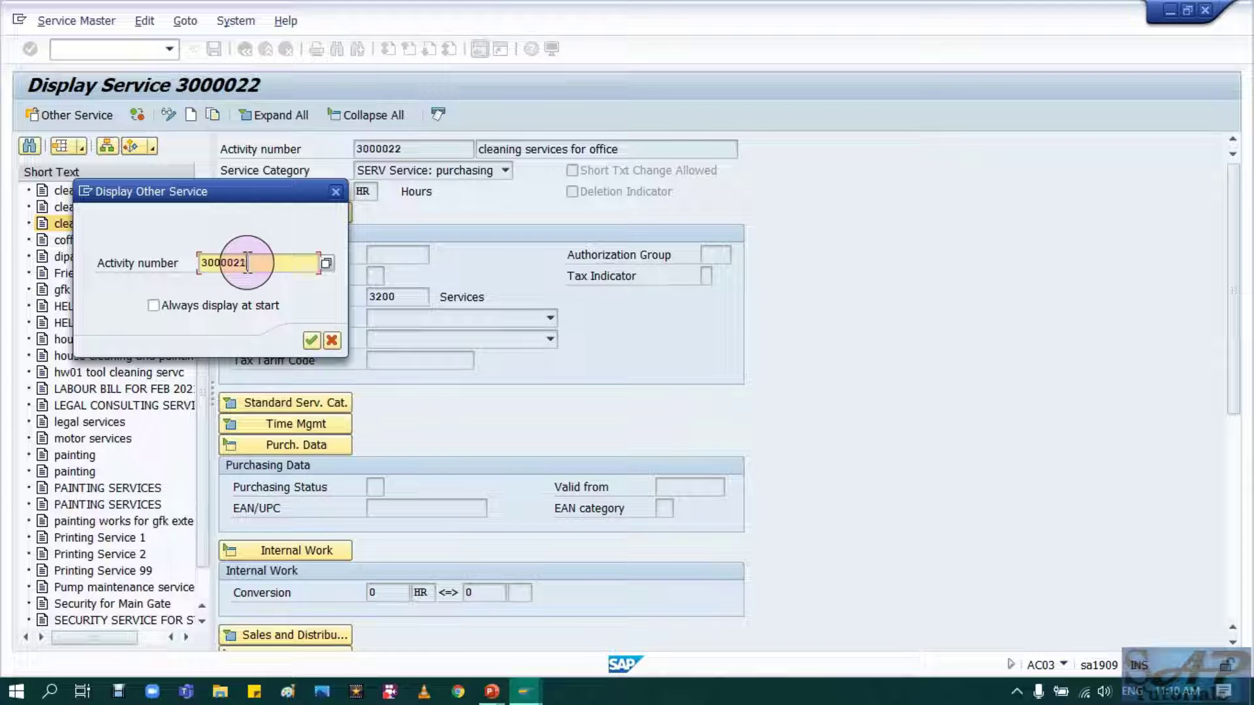
type("3000021")
key("Return")
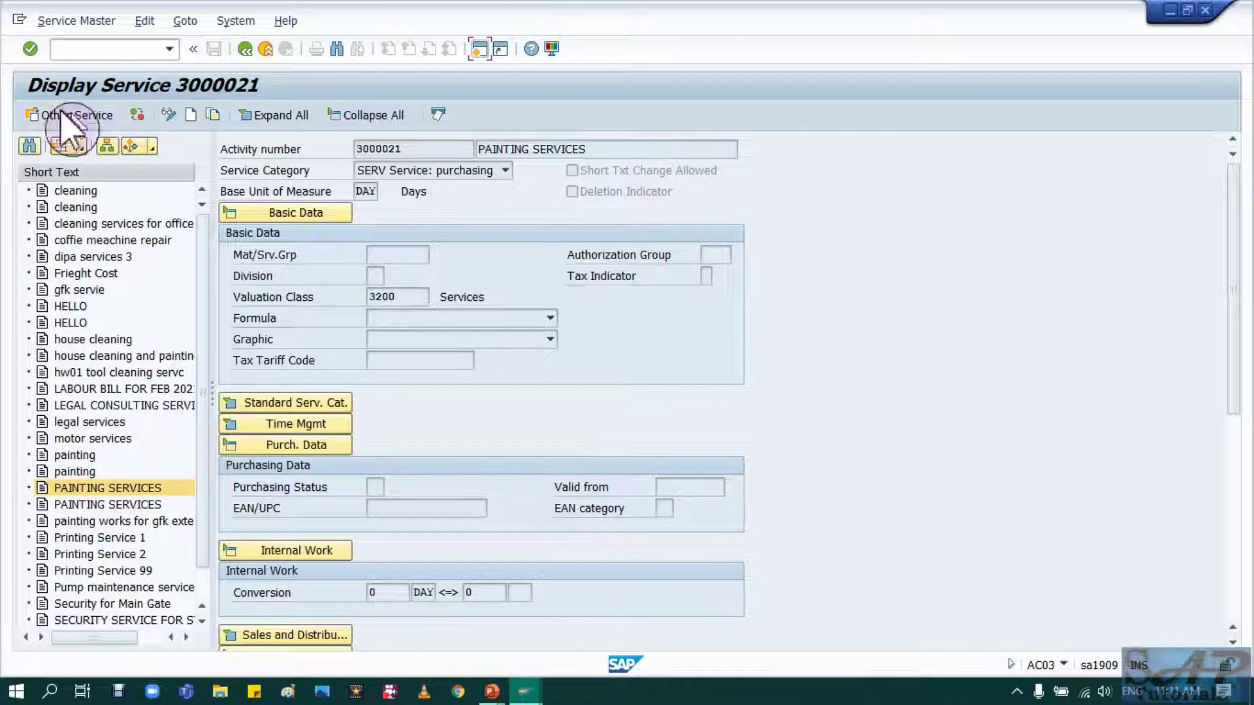
Step: Hide the service overview list and show it again
left_click(136, 118)
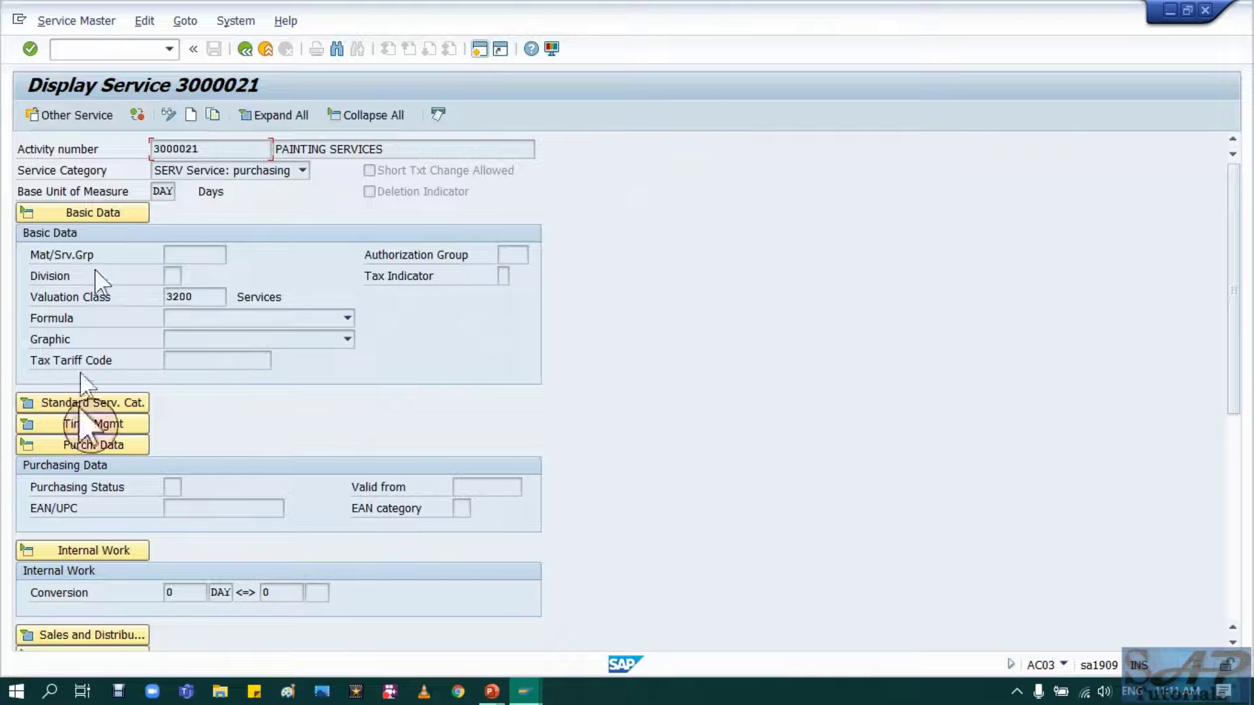
left_click(171, 275)
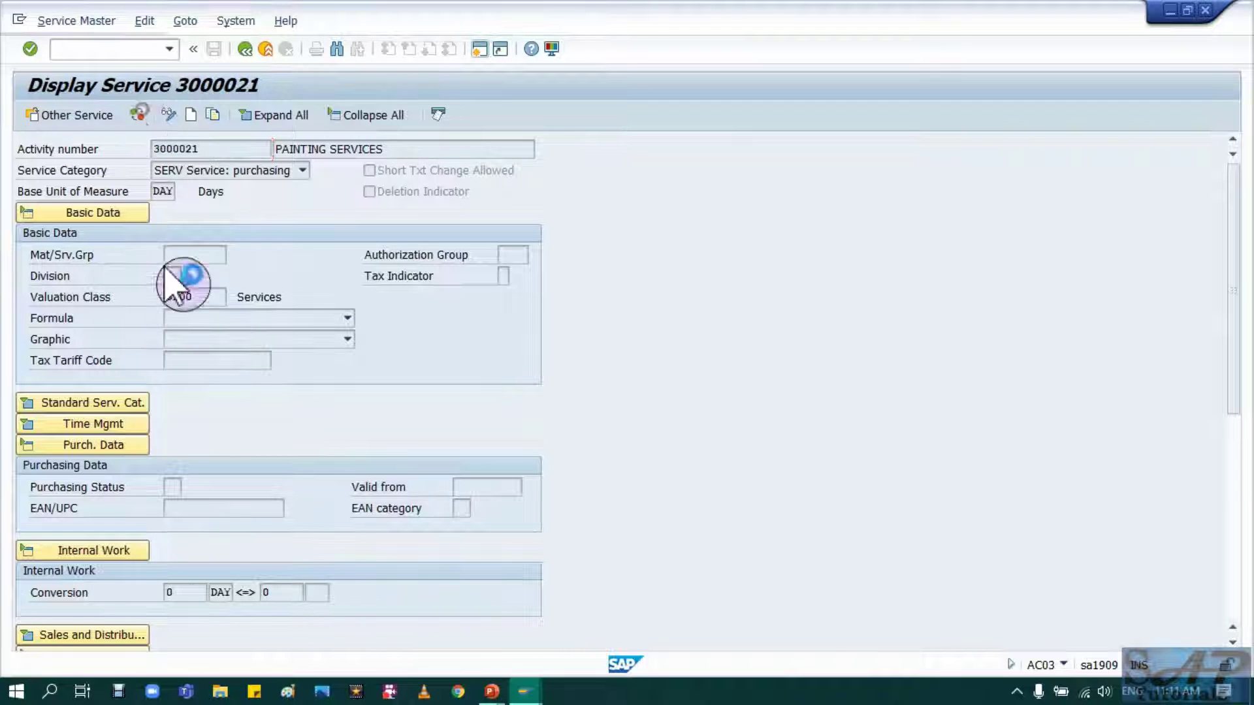
key("shift+F6")
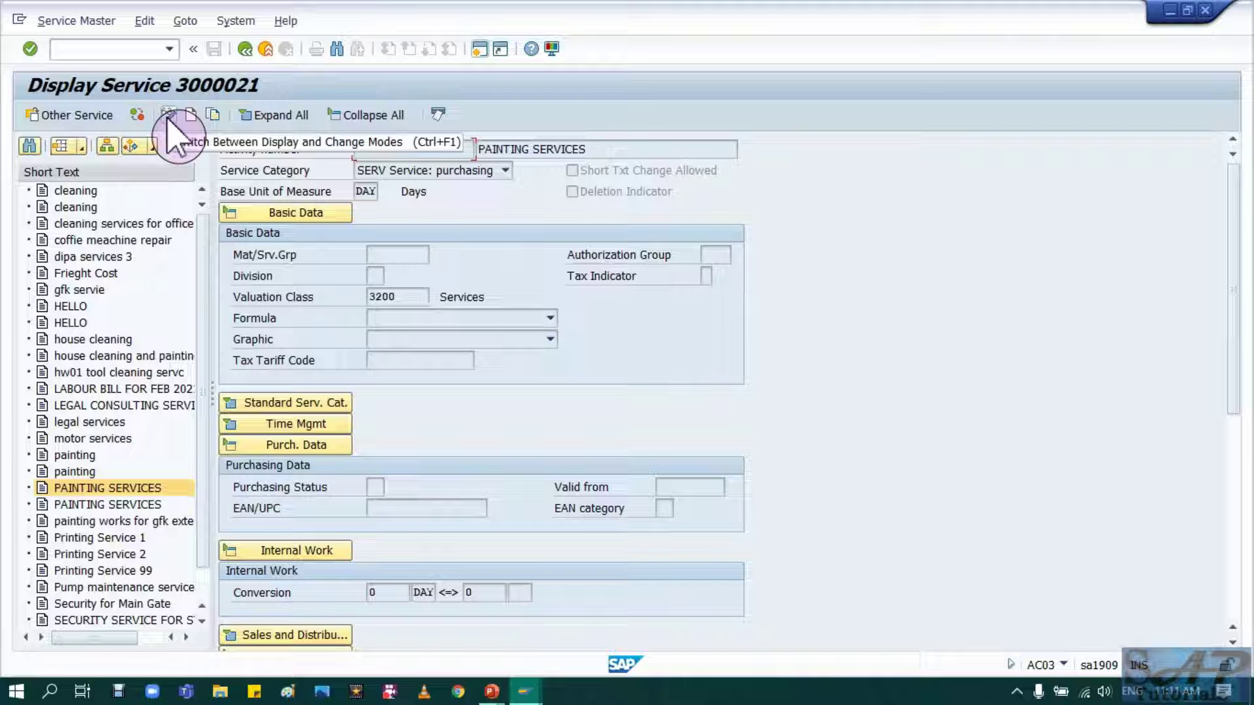
Step: Switch service 3000021 to change mode and return it to display mode
left_click(169, 116)
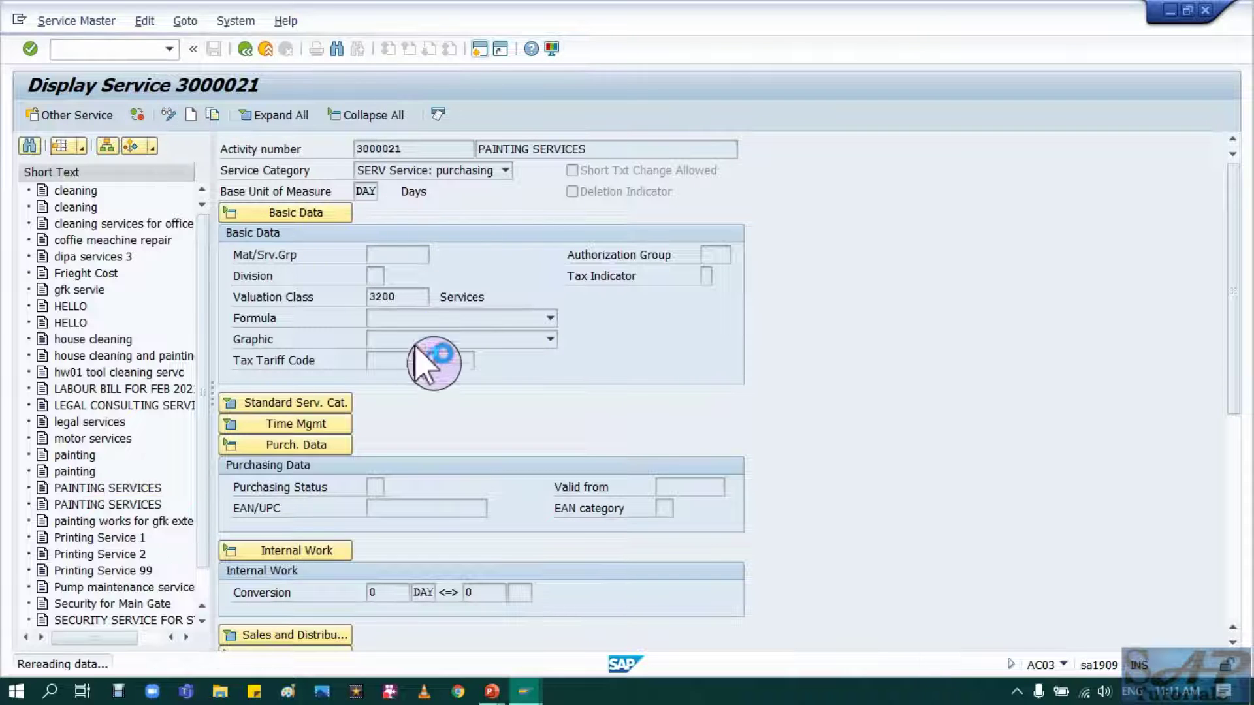
left_click(168, 117)
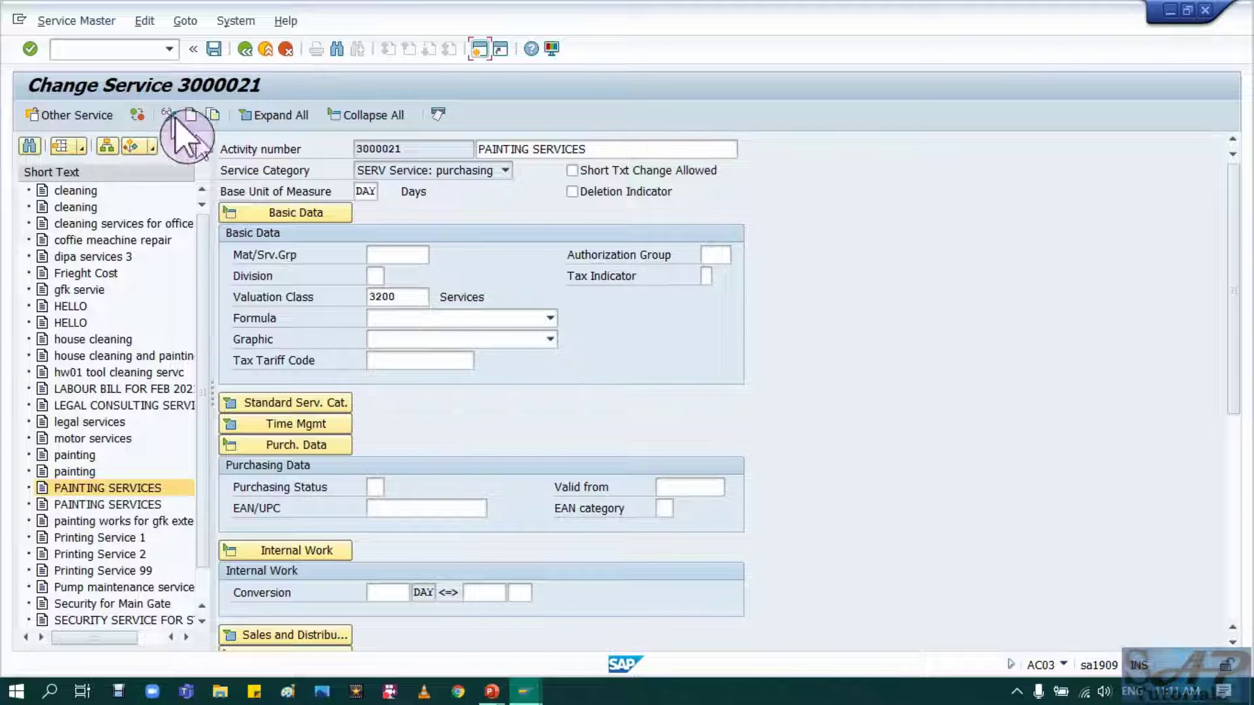
left_click(168, 116)
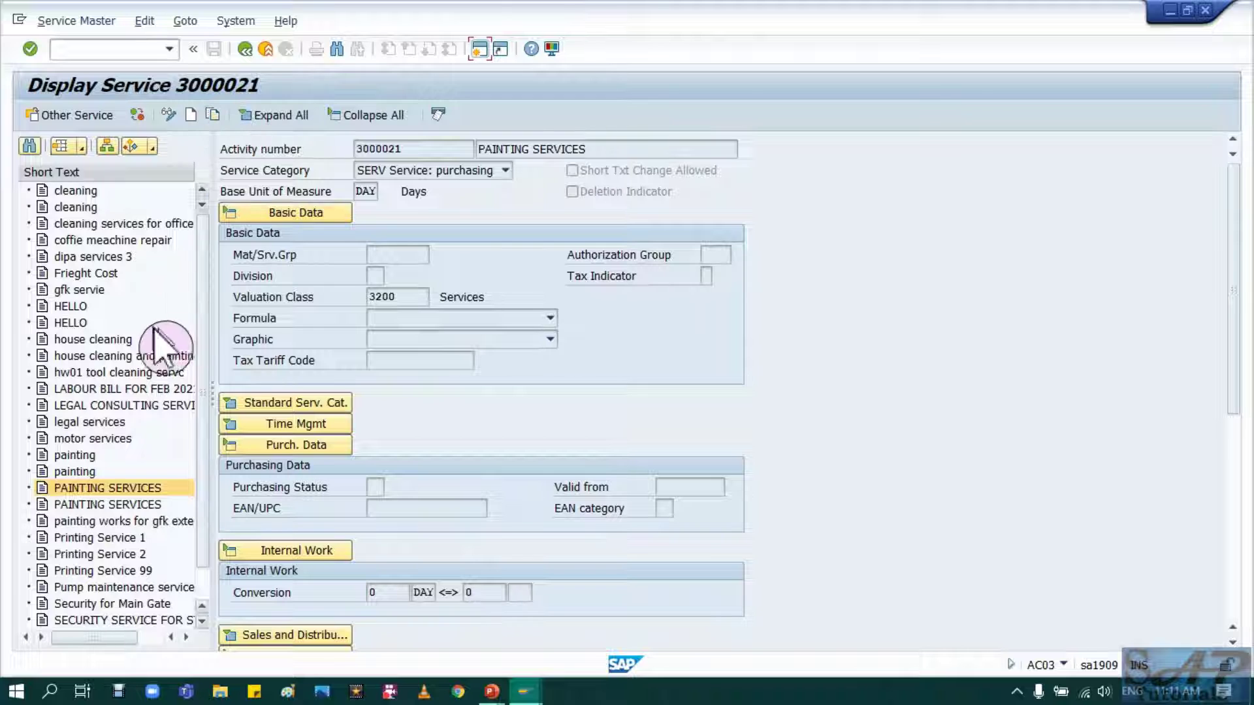
Step: Expand all sections of the service record and collapse them all again
left_click(98, 337)
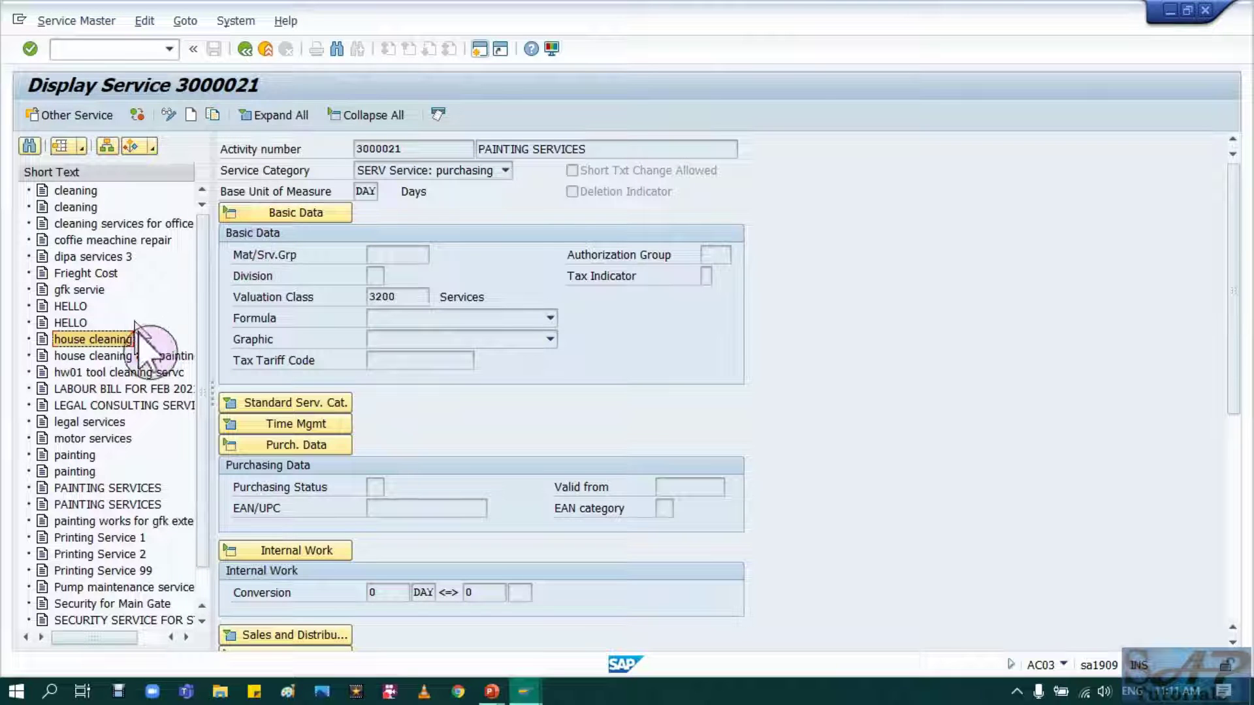
left_click(282, 116)
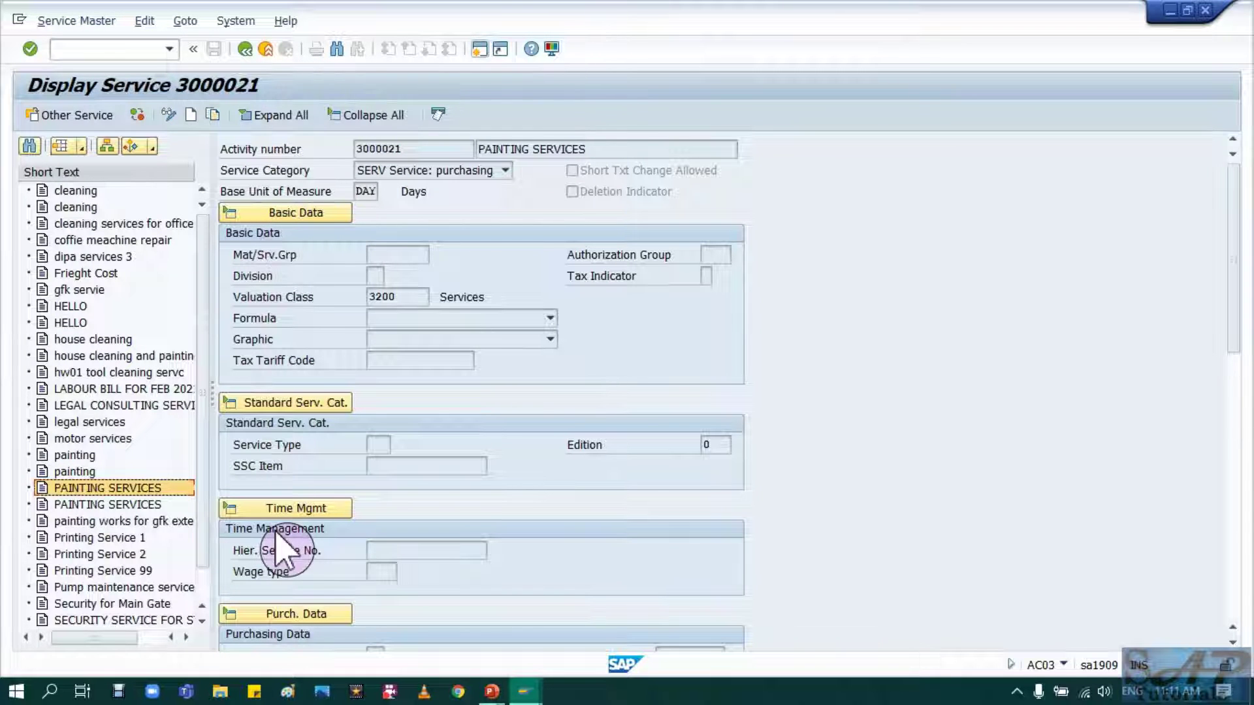
left_click(375, 122)
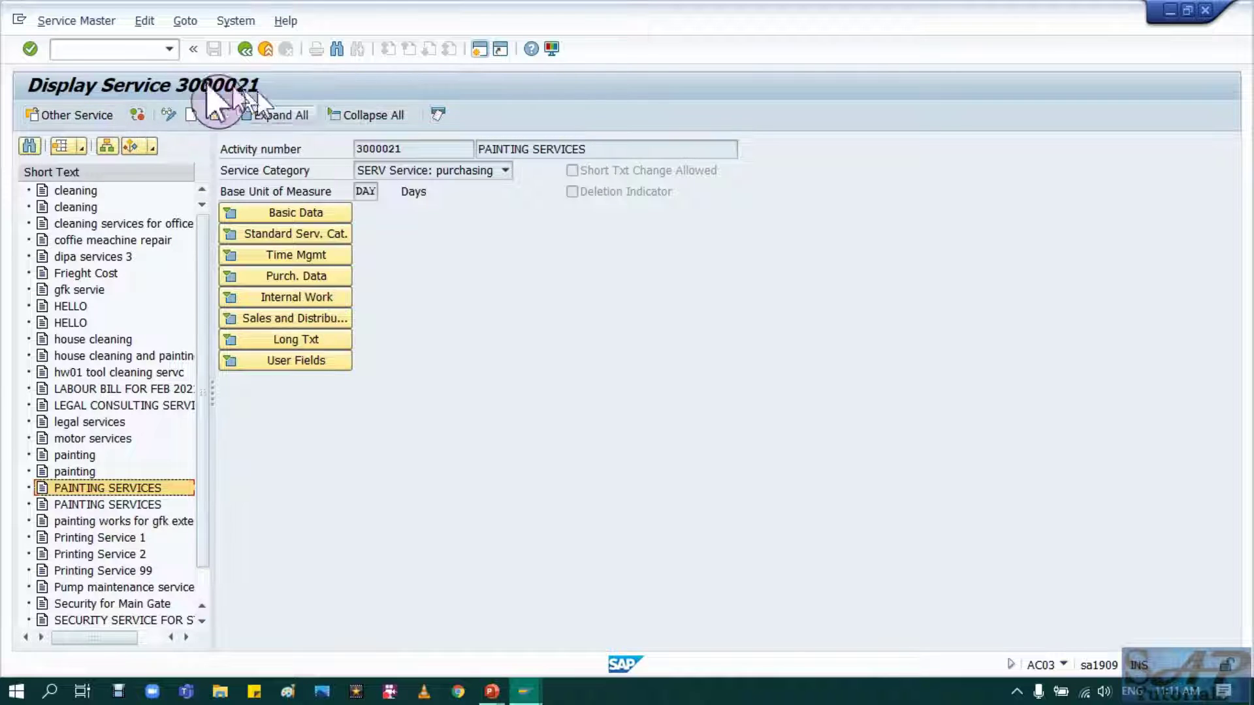
left_click(186, 21)
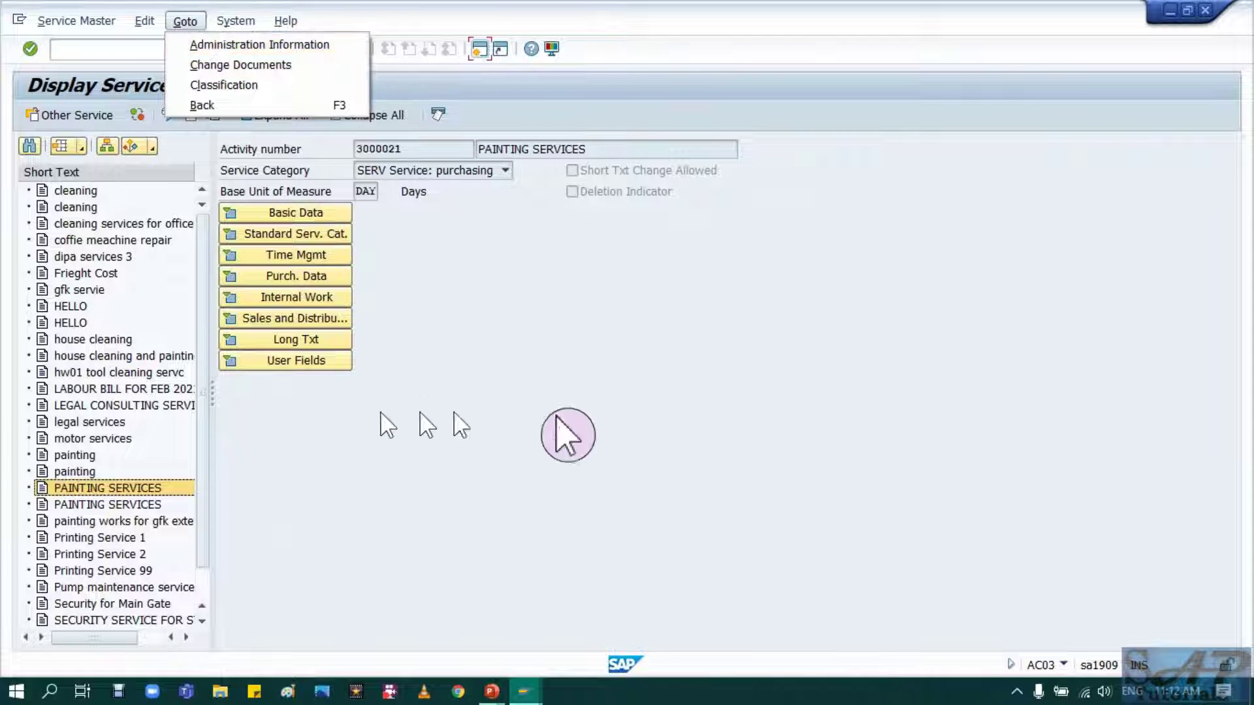
left_click(637, 431)
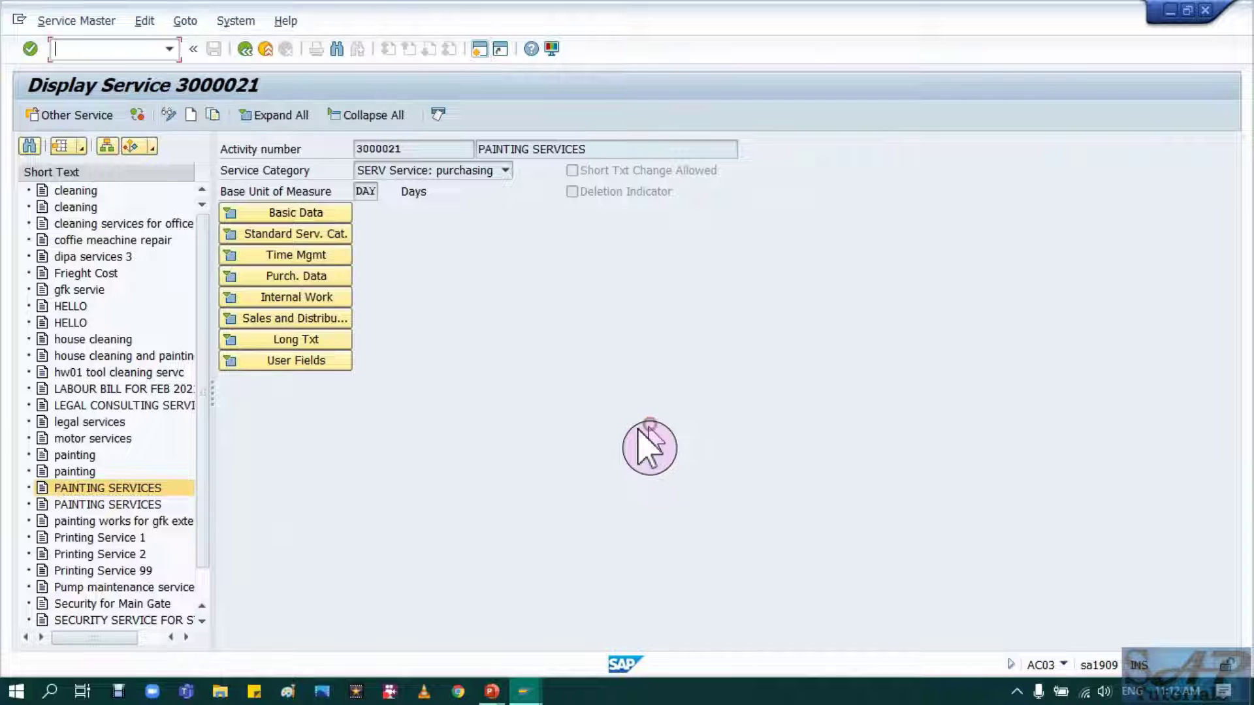
Step: Start a new service master record and enter the short text "Month Mainatnance of M/c" beside the activity number
left_click(196, 115)
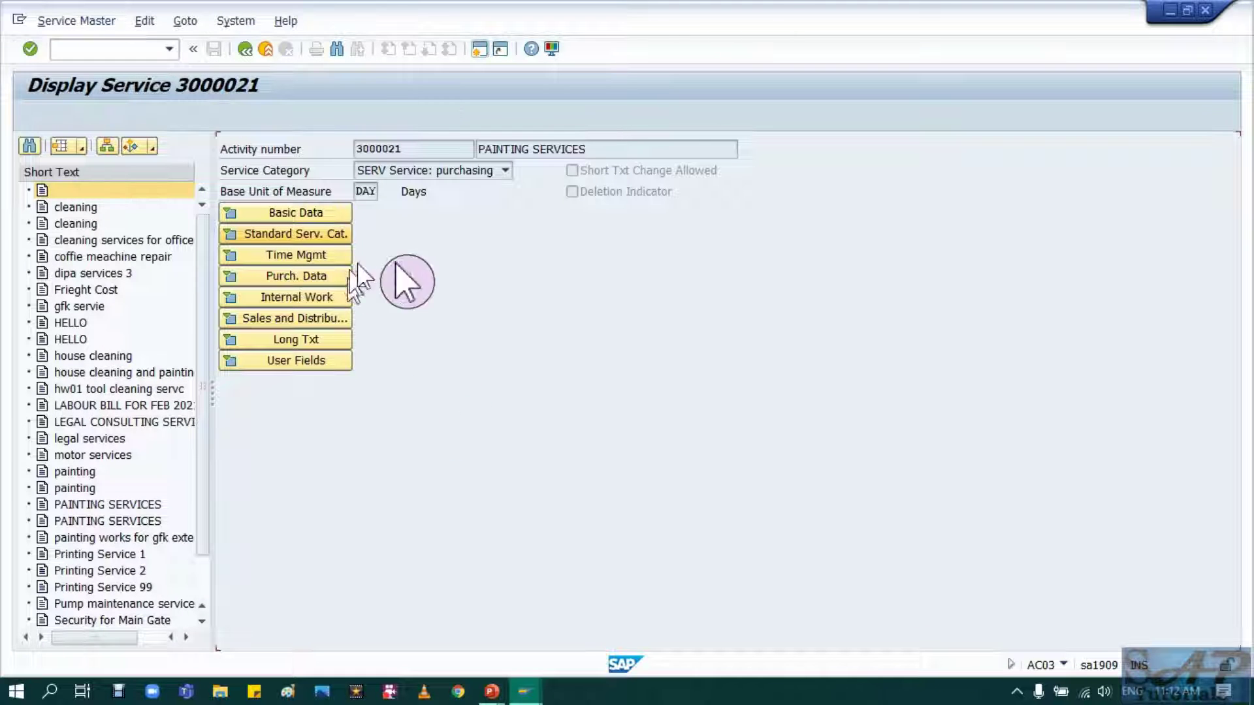
left_click(436, 148)
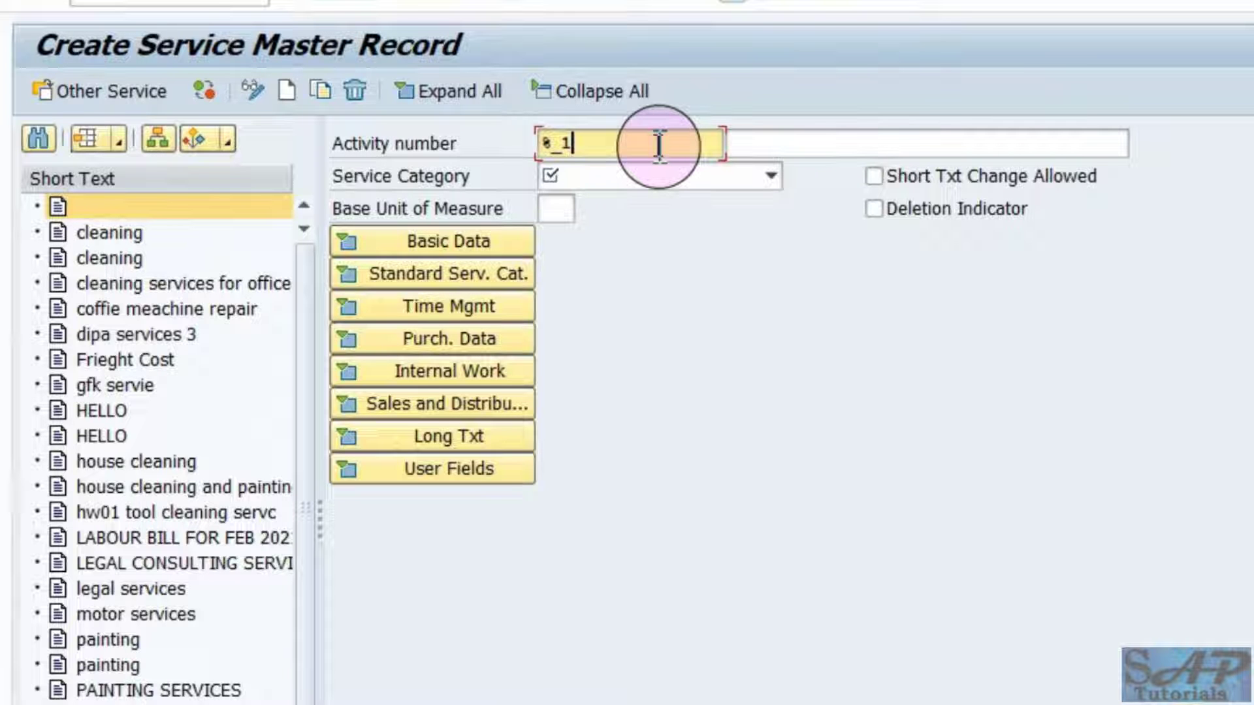
left_click(757, 143)
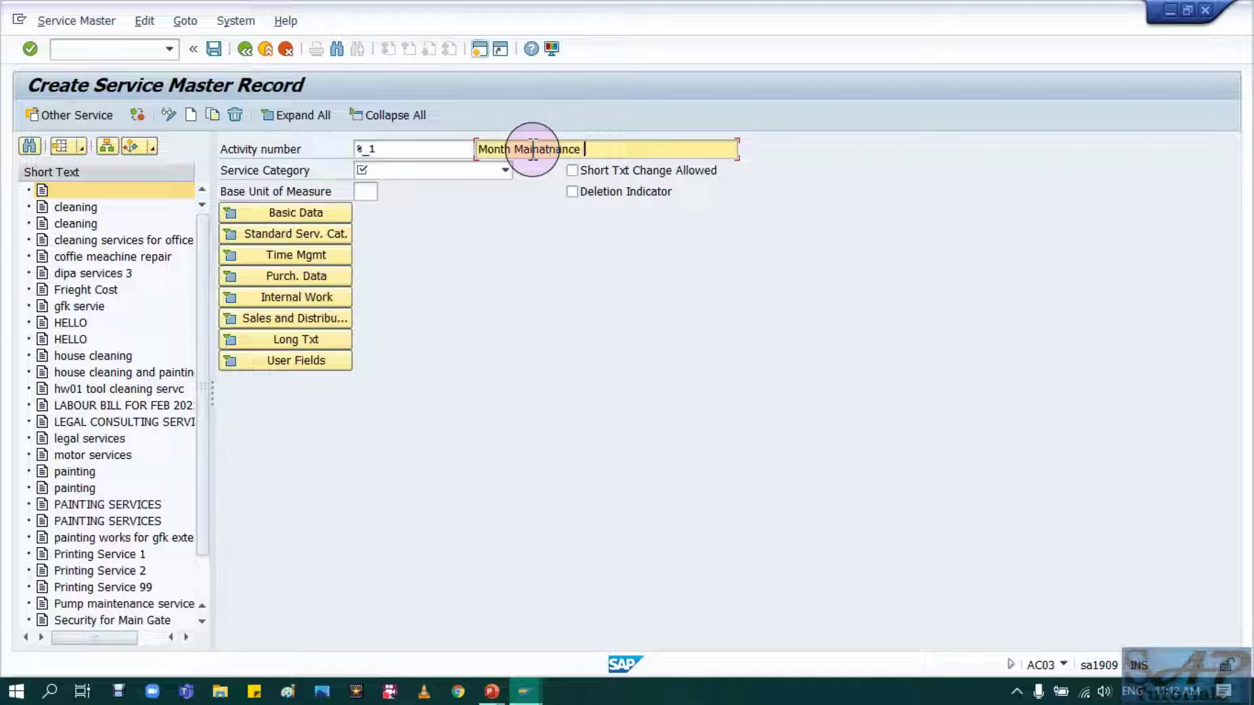
type("/c")
Step: Set the new service's category to SERV Service: purchasing
left_click(505, 170)
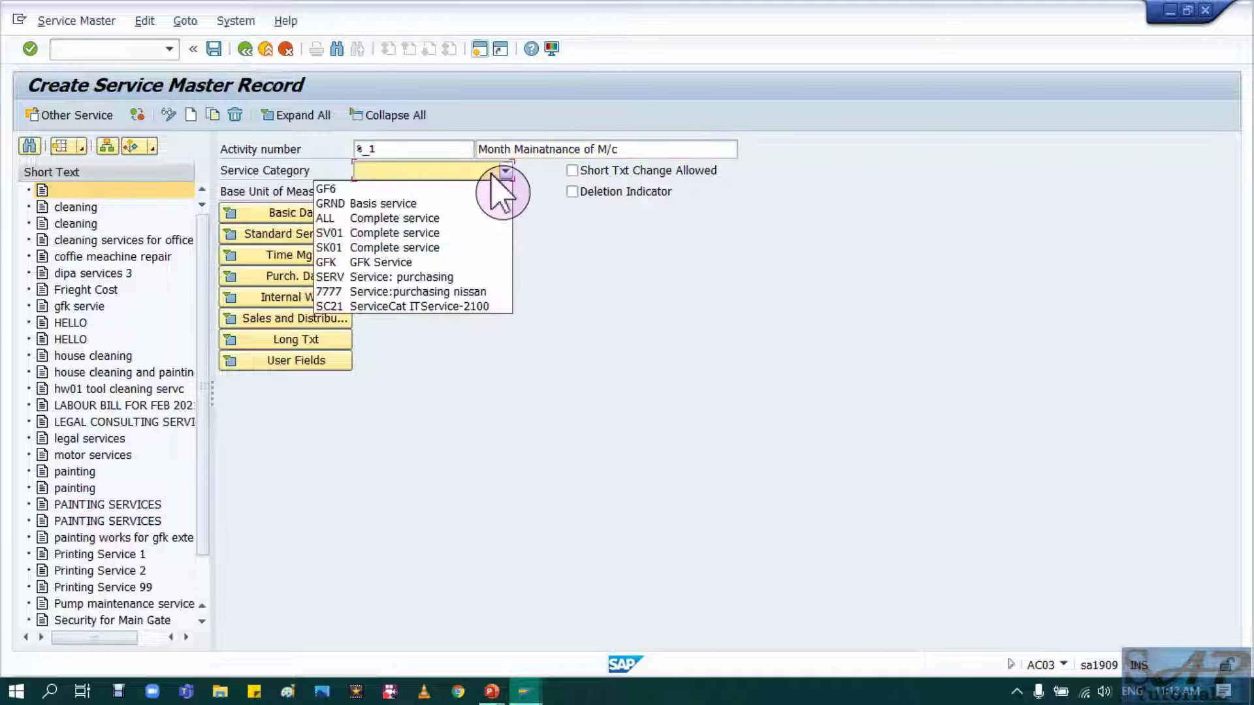
left_click(490, 172)
left_click(505, 170)
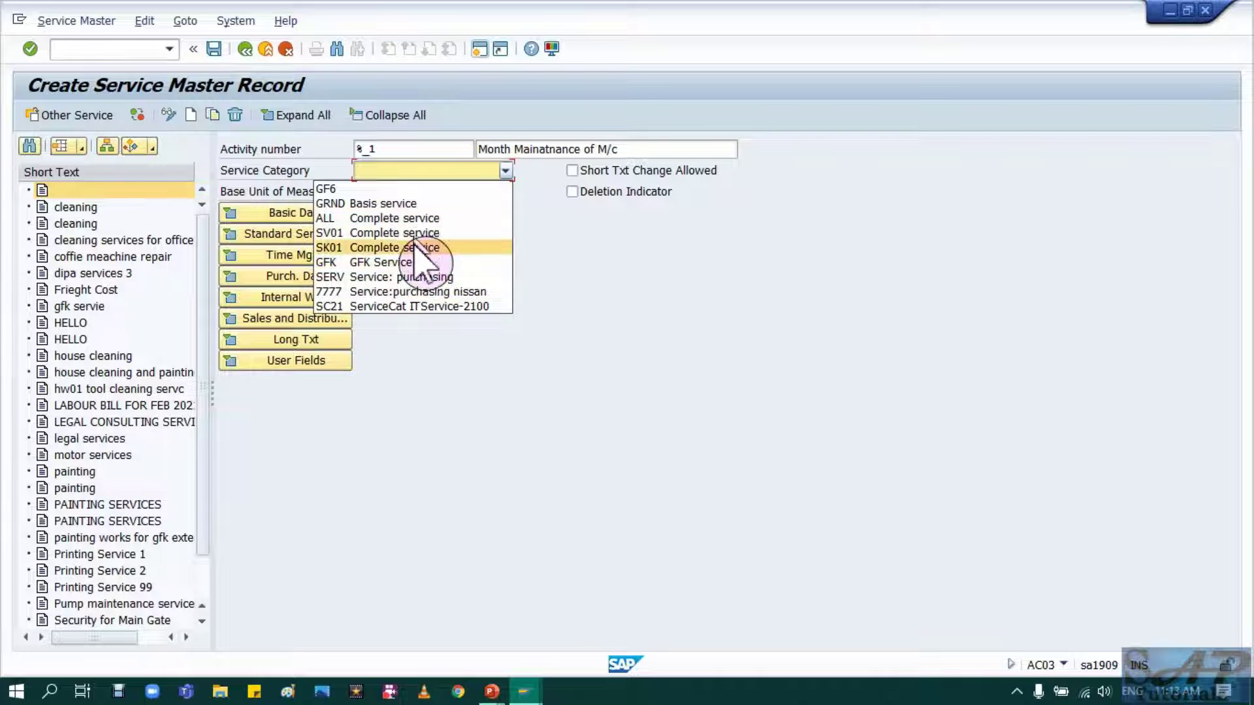
left_click(384, 278)
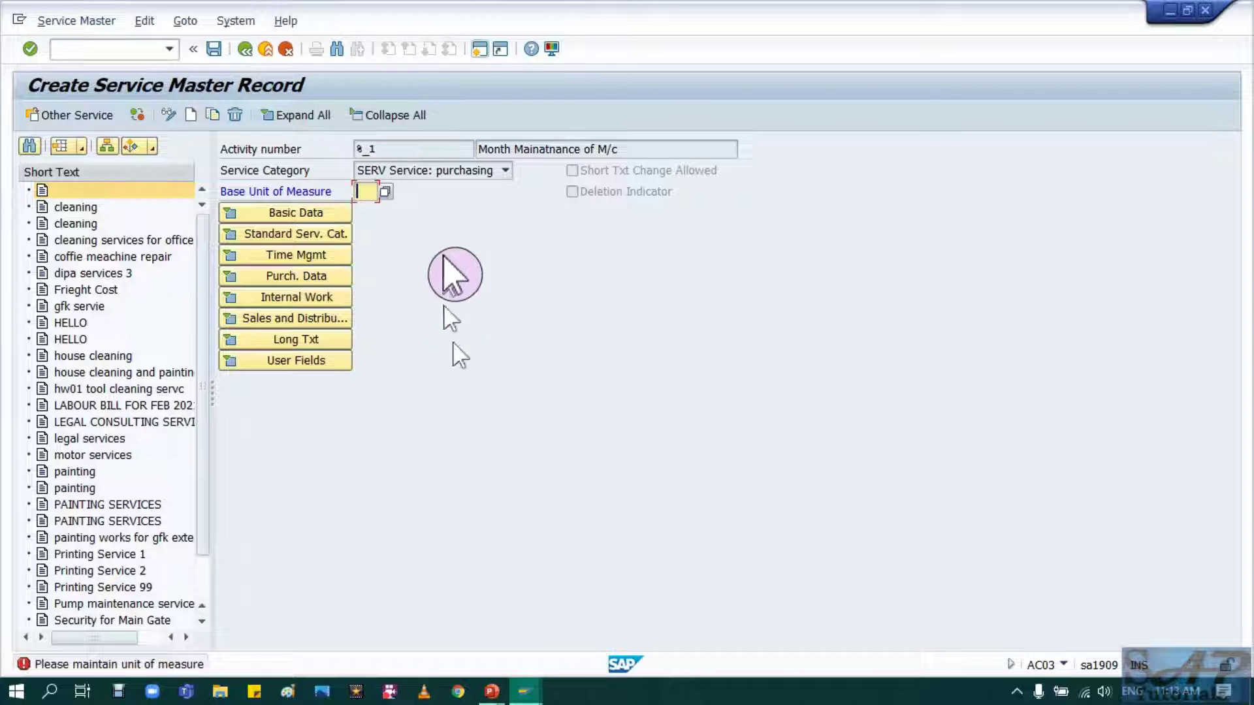
Step: Set the base unit of measure to HR (Hours) from its value list and expand the Basic Data section
left_click(382, 190)
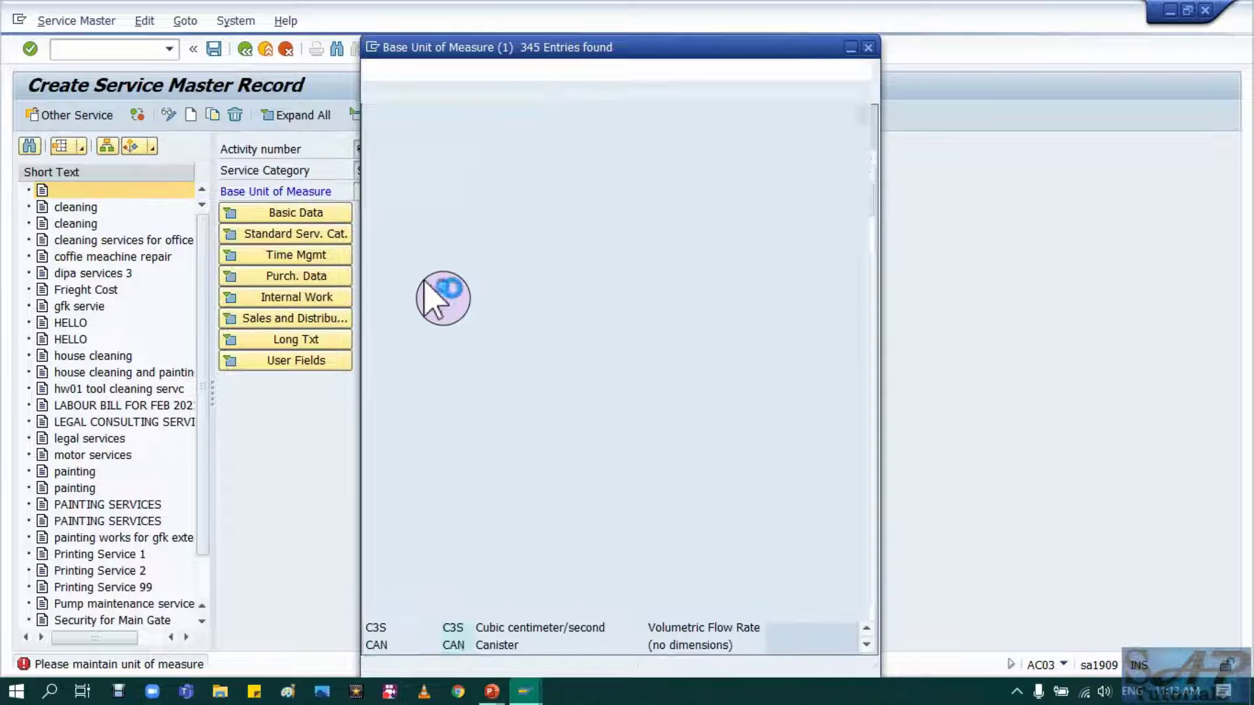
scroll(555, 274, "down", 15)
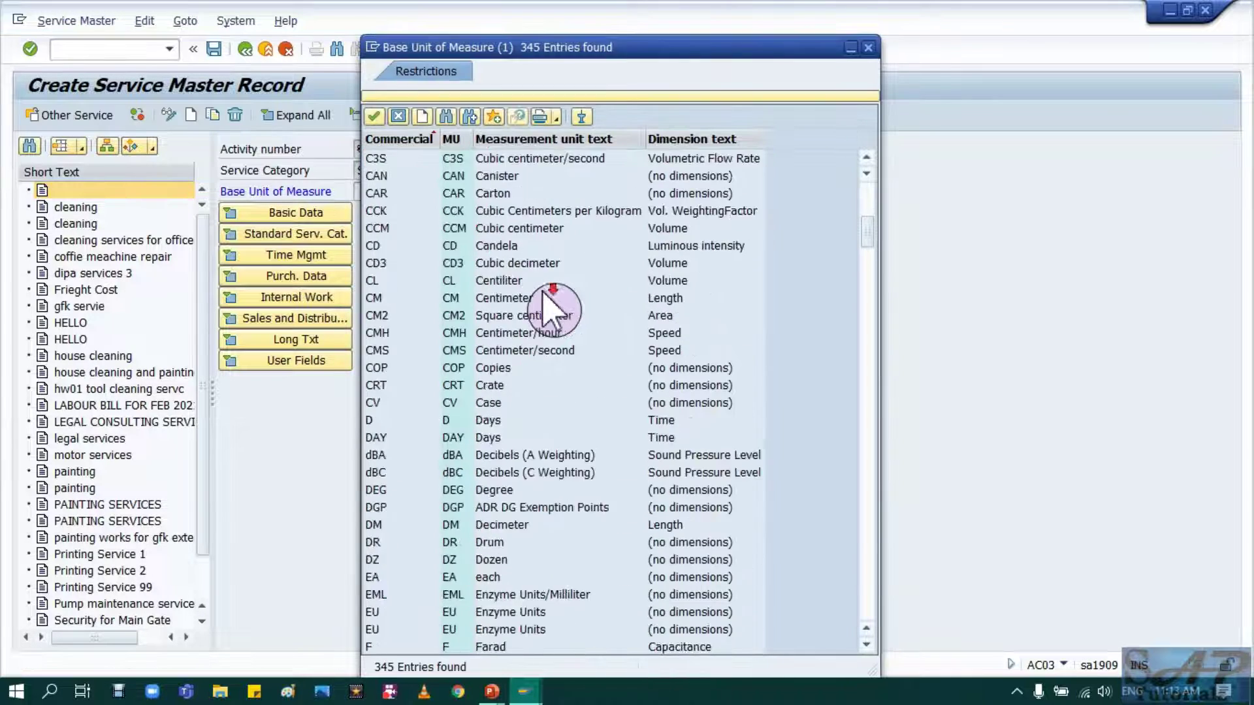
scroll(554, 312, "down", 15)
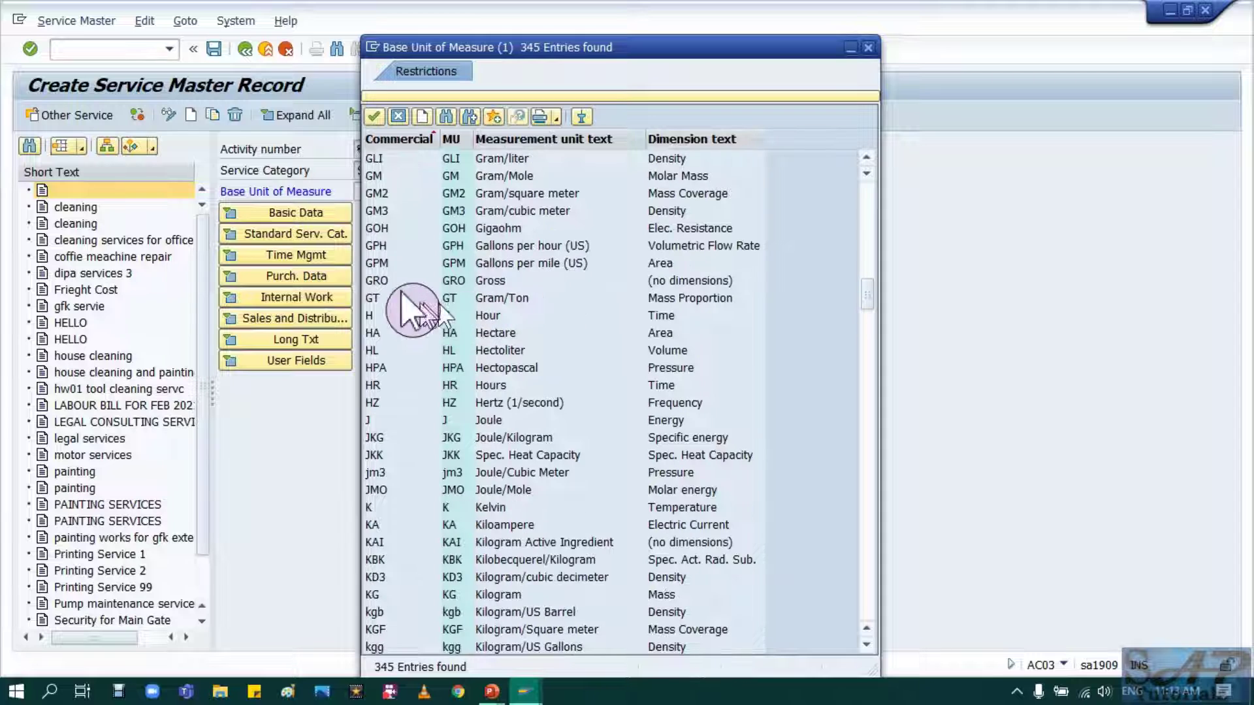
scroll(405, 320, "up", 6)
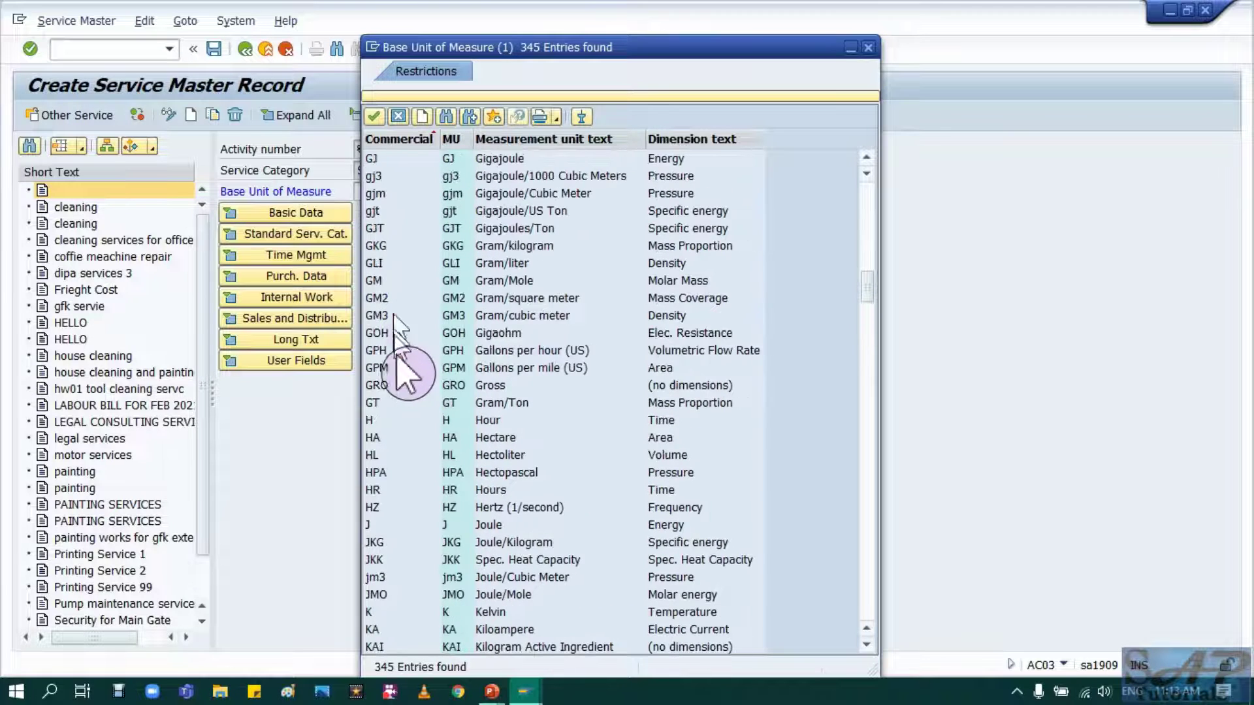
left_click(458, 490)
left_click(457, 490)
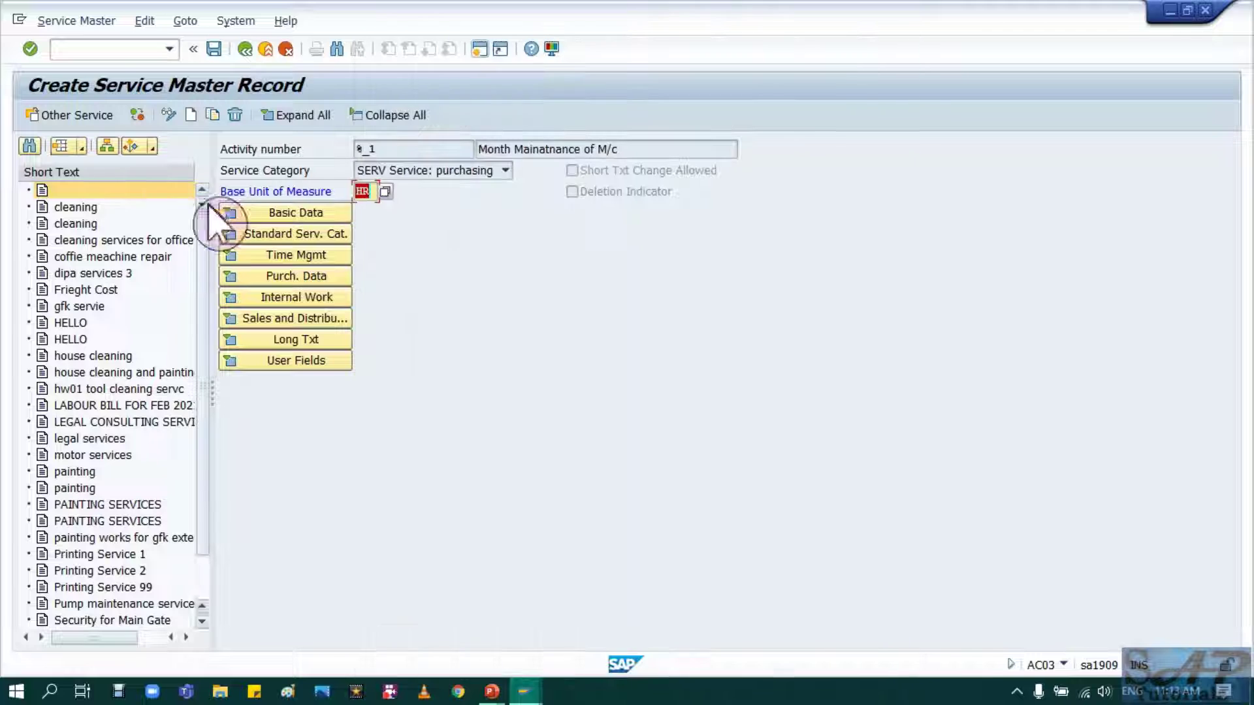
left_click(260, 320)
Step: Set the material/service group to 007 SERVICES by searching its value list for "Ser"
left_click(402, 255)
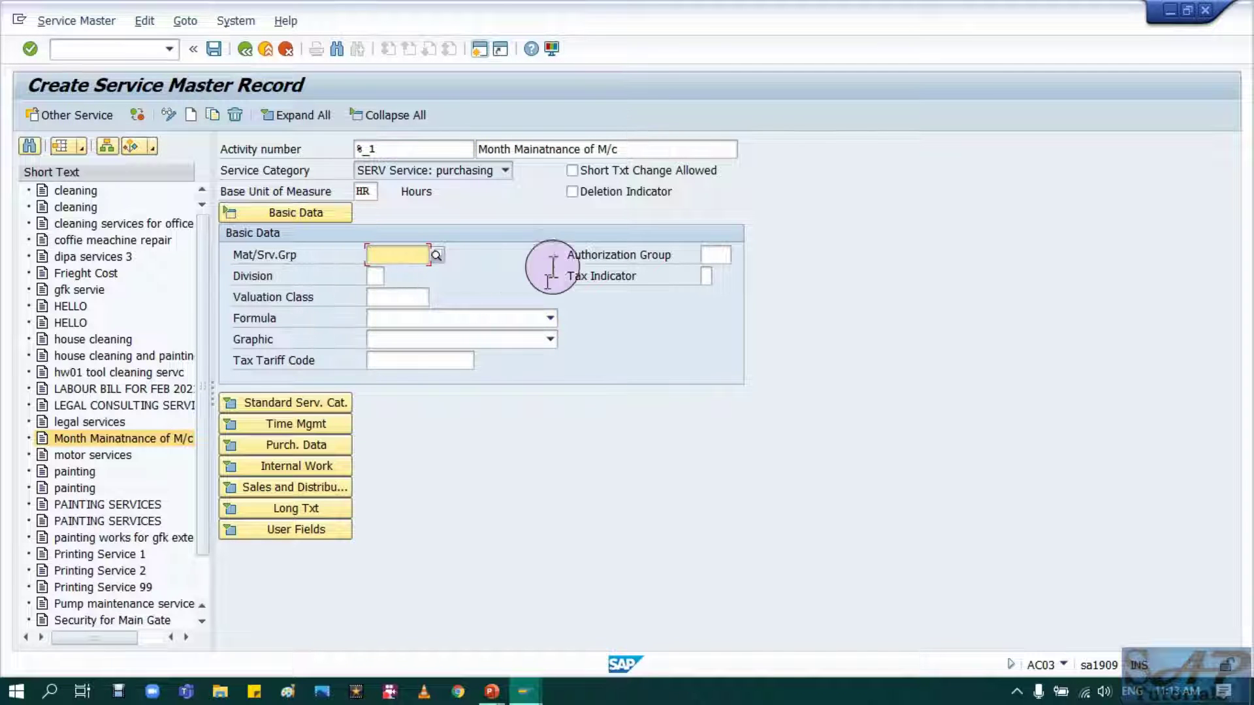
left_click(433, 255)
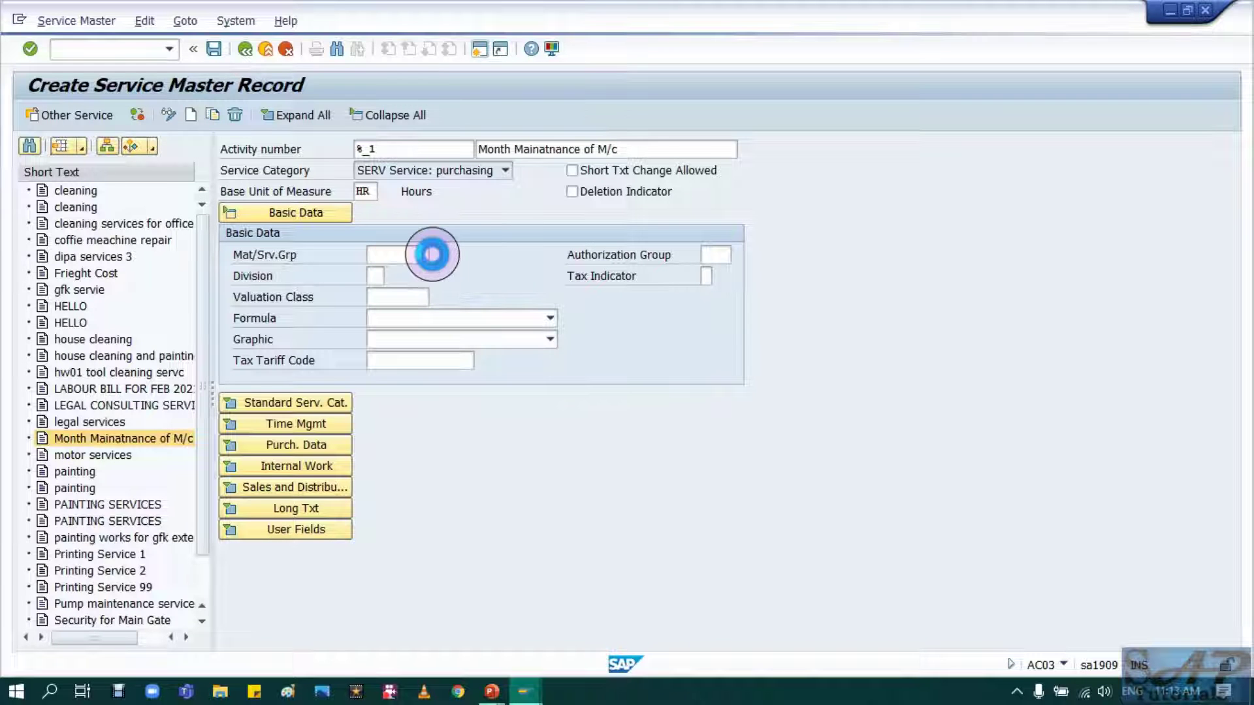
scroll(496, 457, "down", 5)
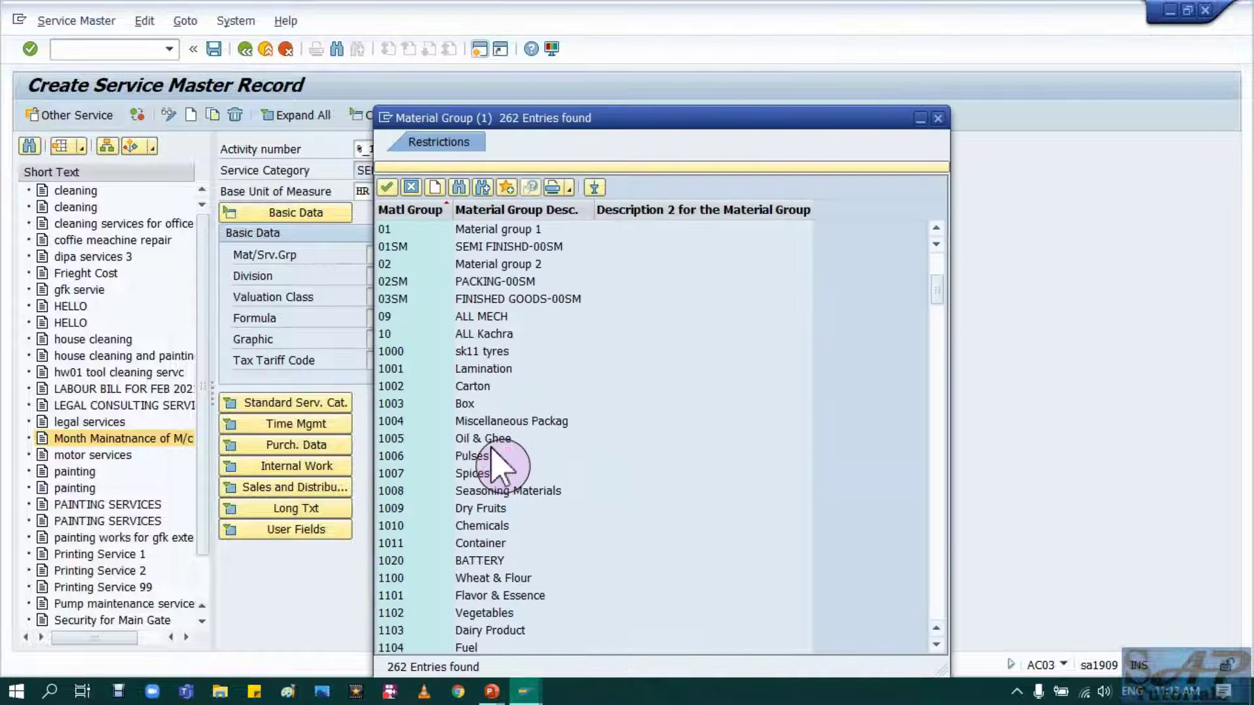
scroll(490, 451, "down", 6)
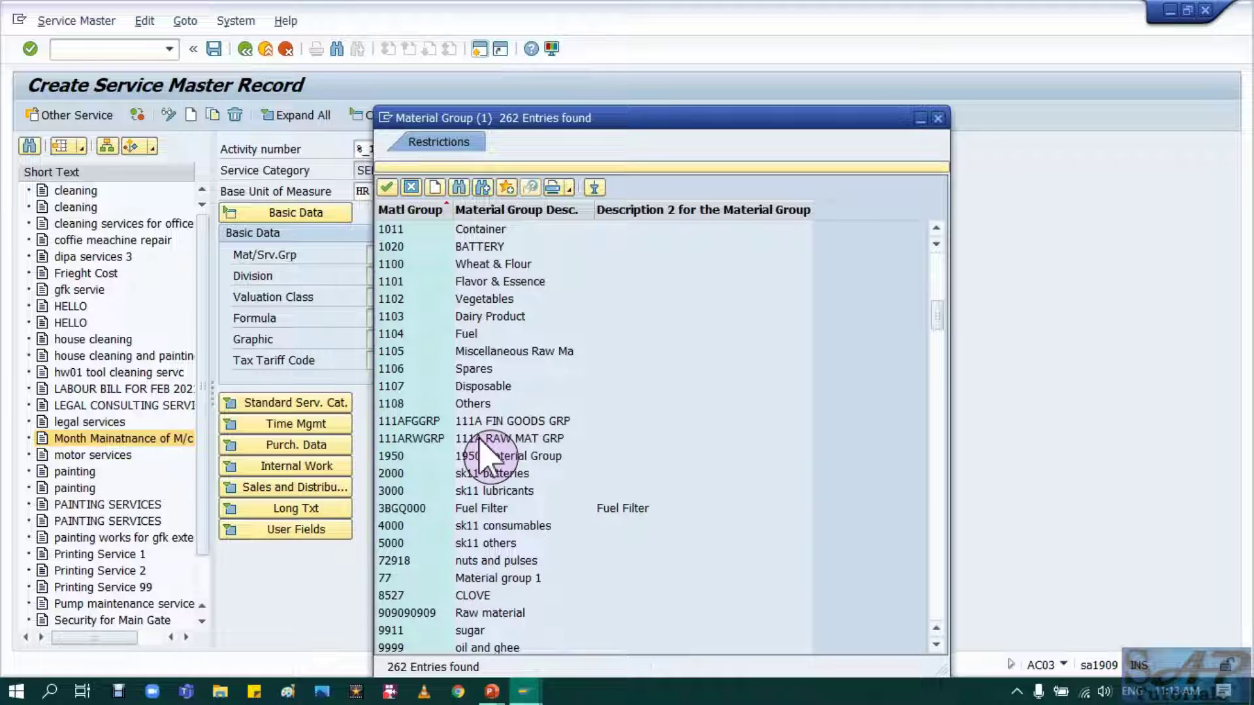
scroll(488, 457, "down", 3)
scroll(490, 458, "up", 10)
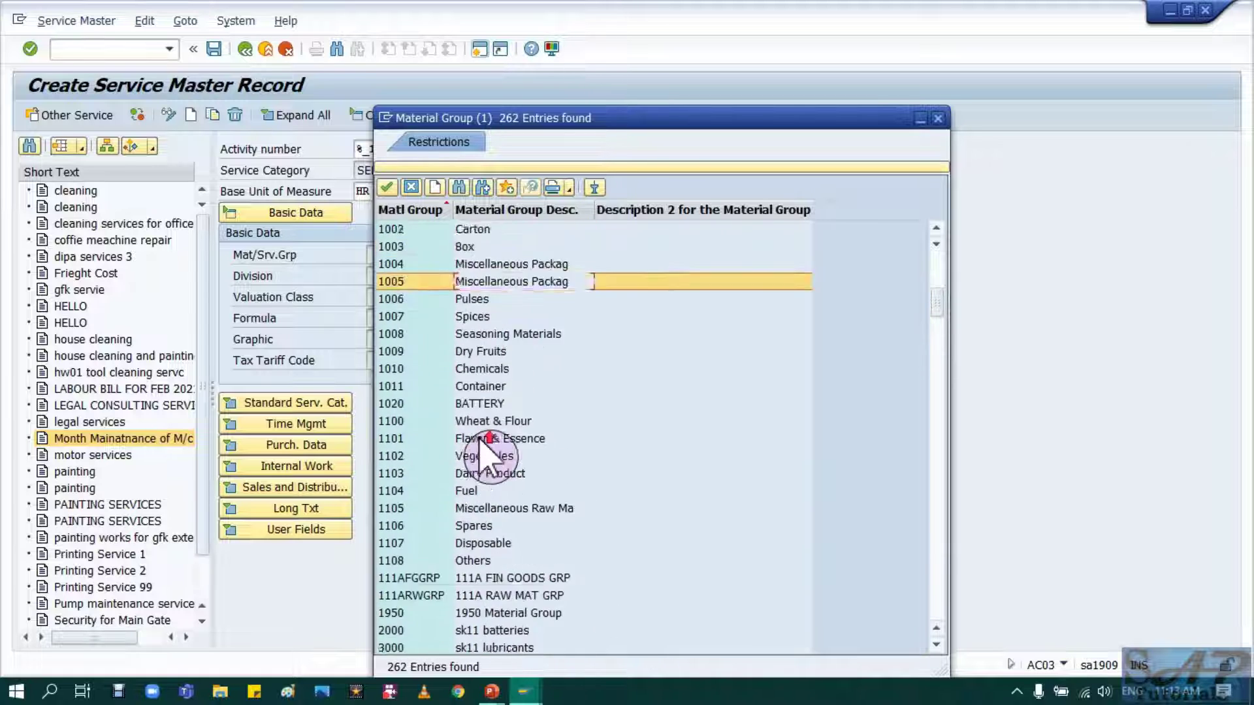
scroll(488, 455, "up", 4)
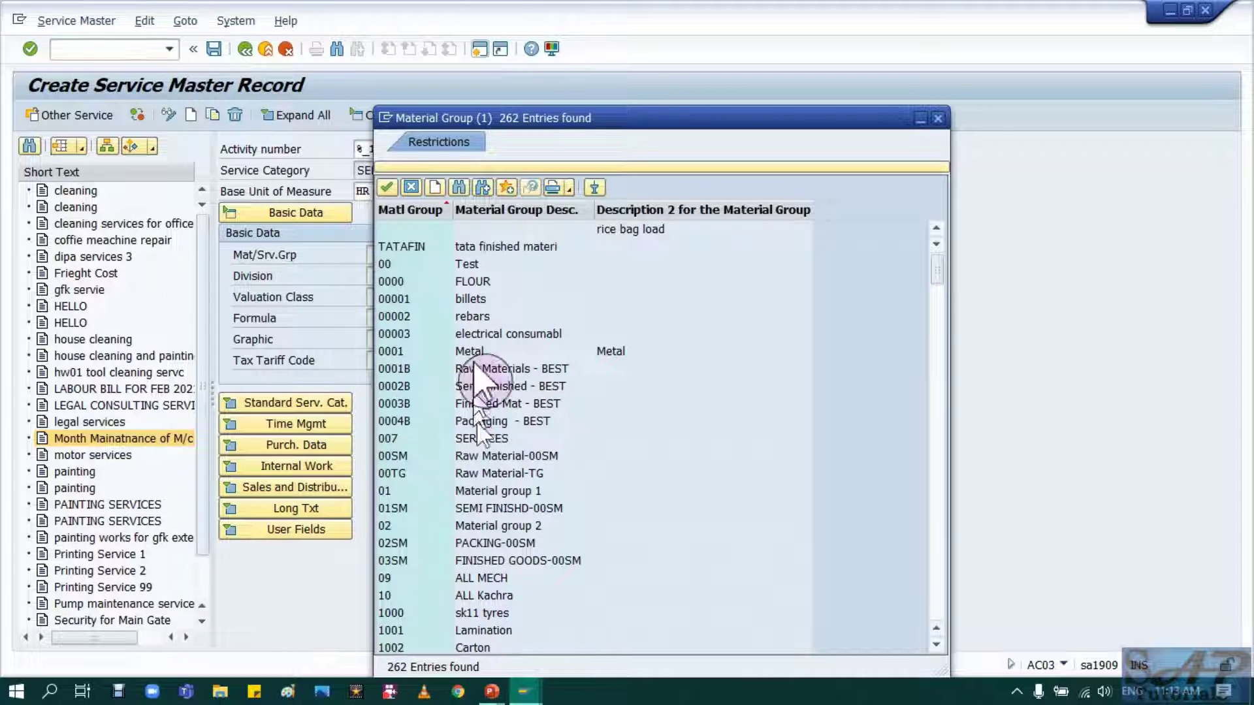
scroll(490, 401, "down", 9)
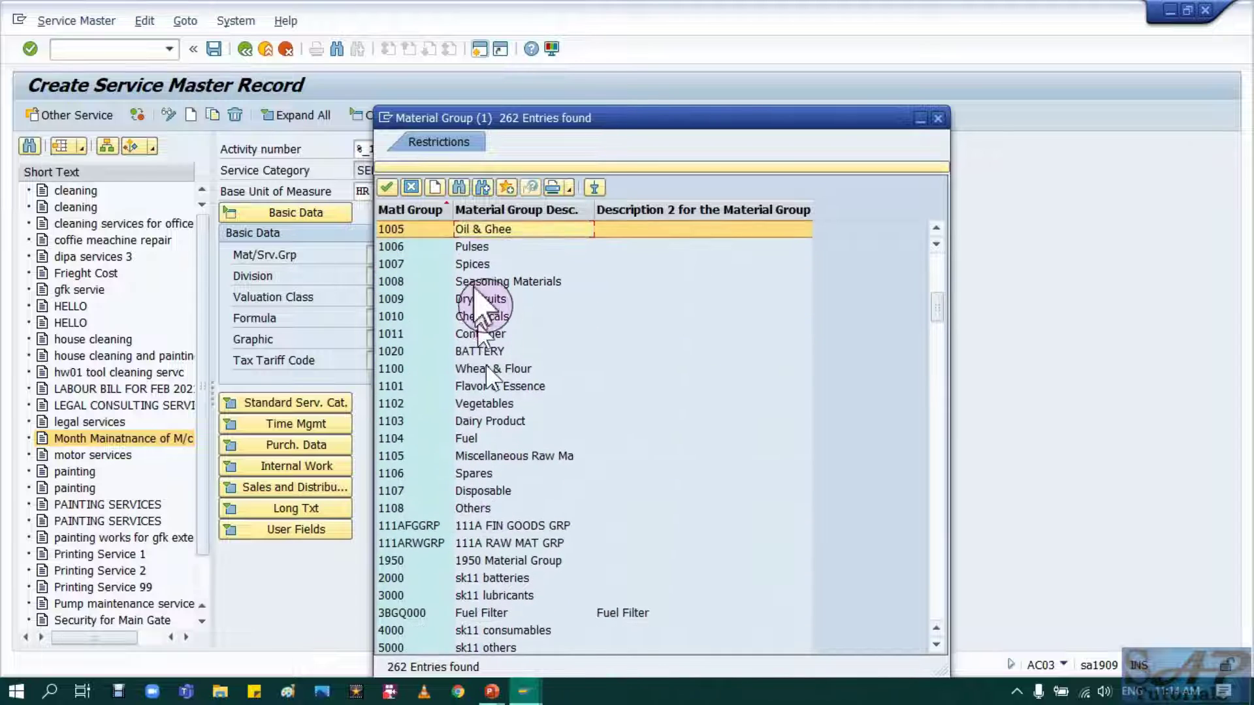
left_click(461, 188)
type("Ser")
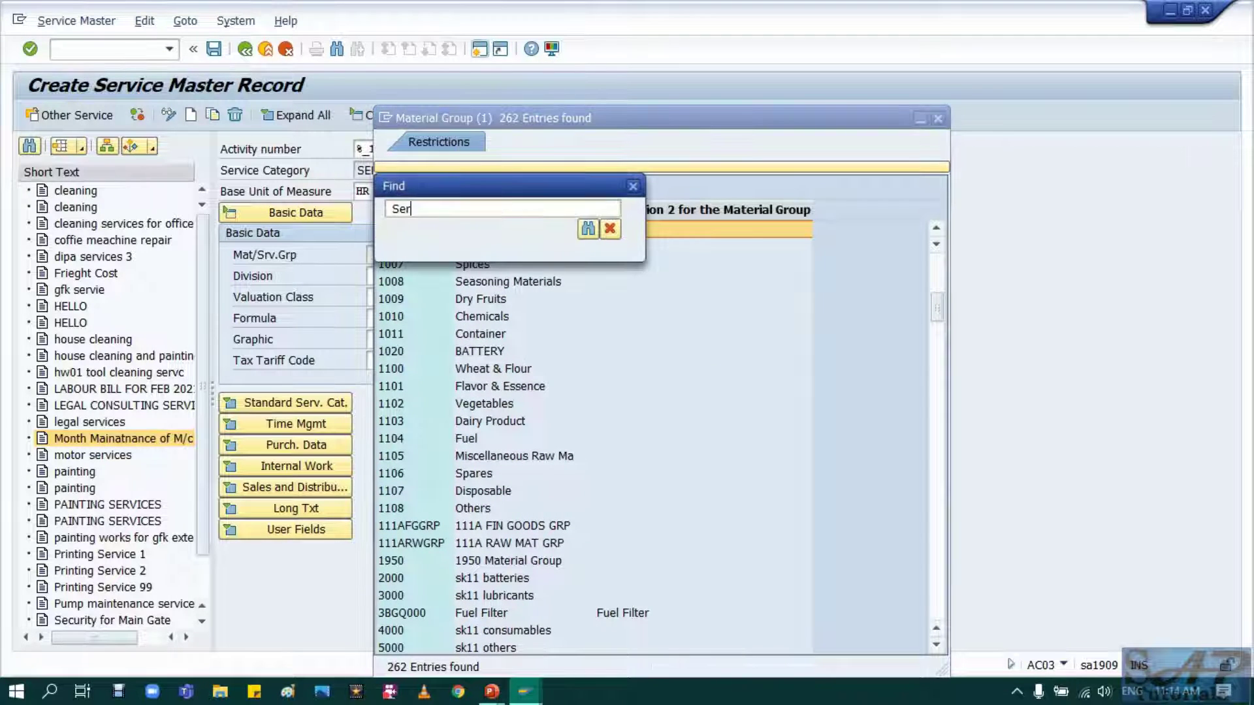
key("Return")
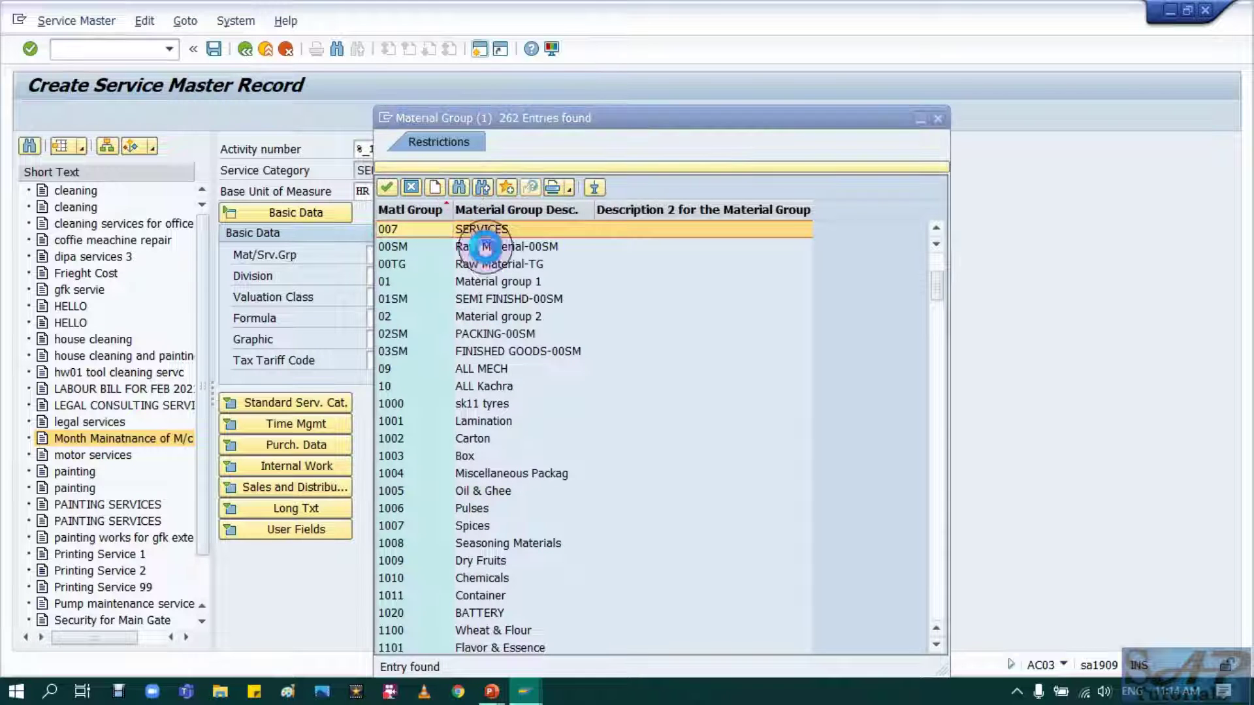
double_click(486, 234)
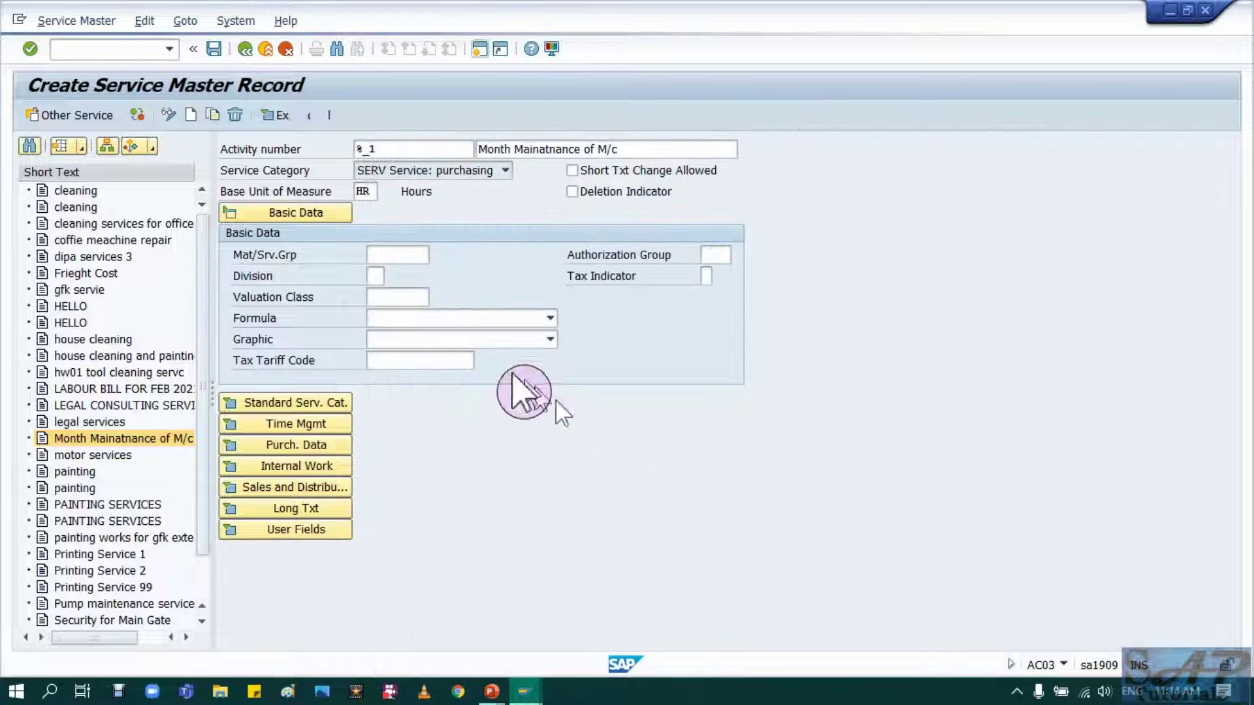
Step: Leave the division empty and set the valuation class to 3200 Services from its value list
left_click(375, 276)
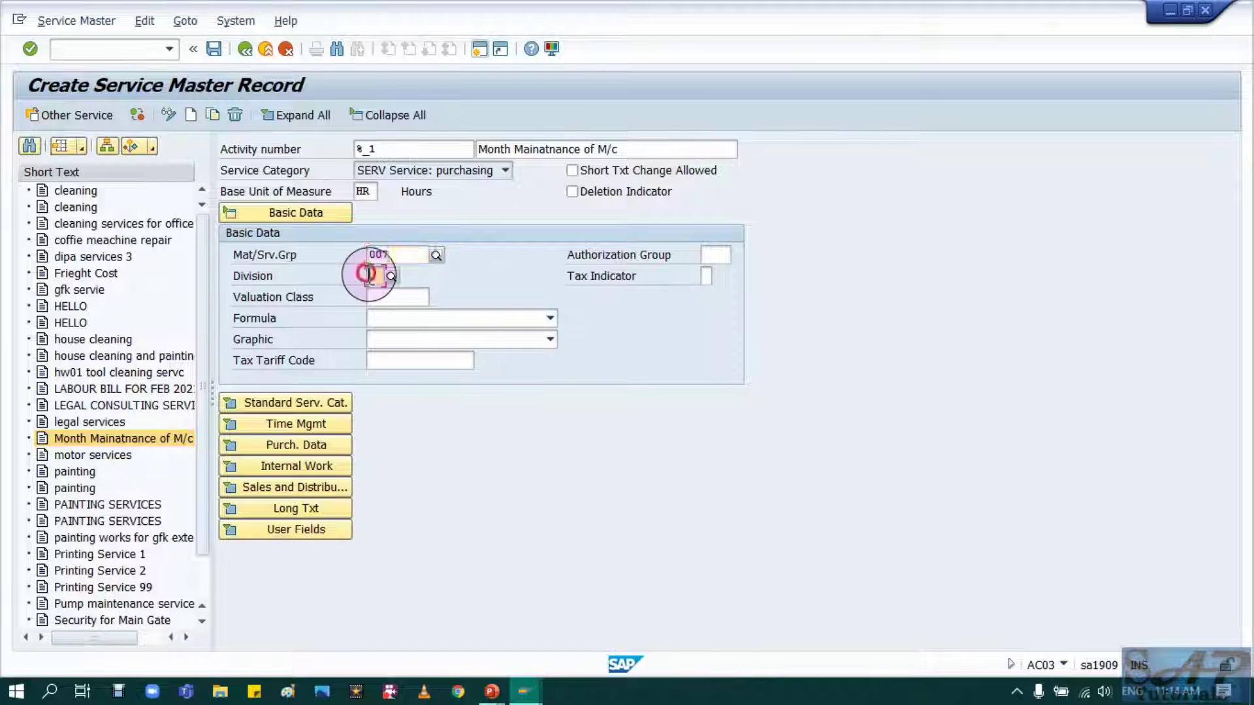
left_click(400, 297)
left_click(437, 298)
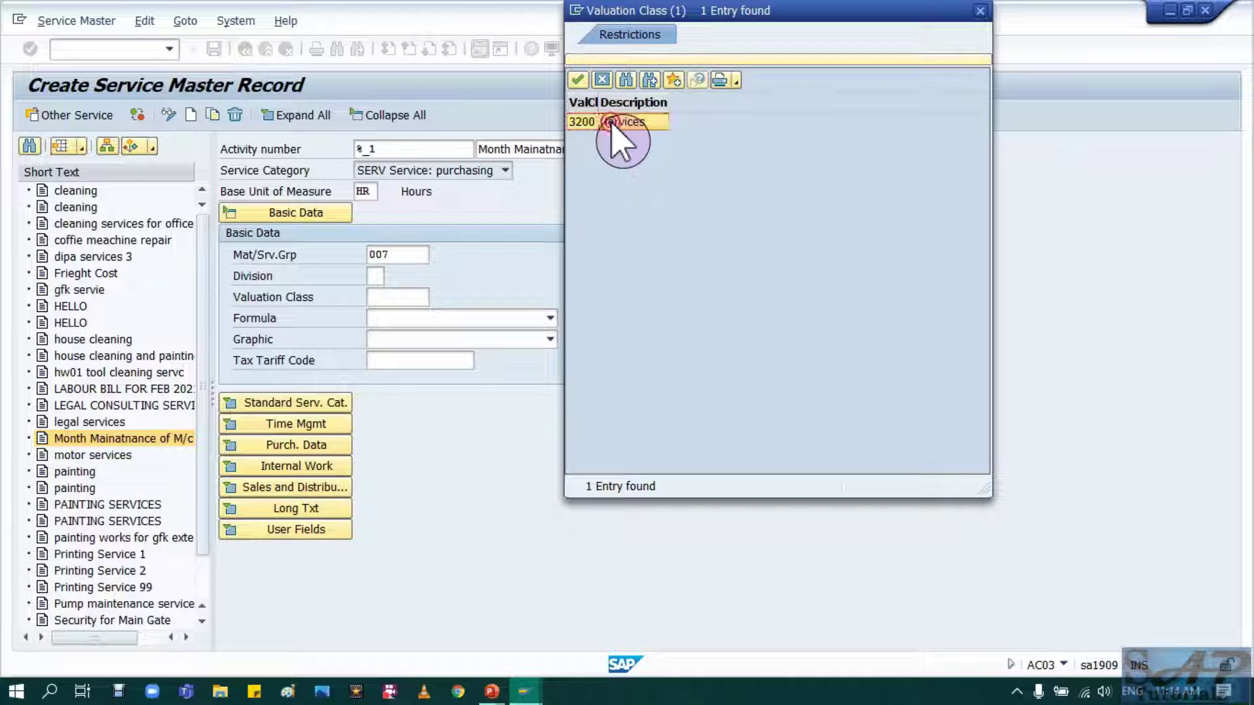
double_click(617, 122)
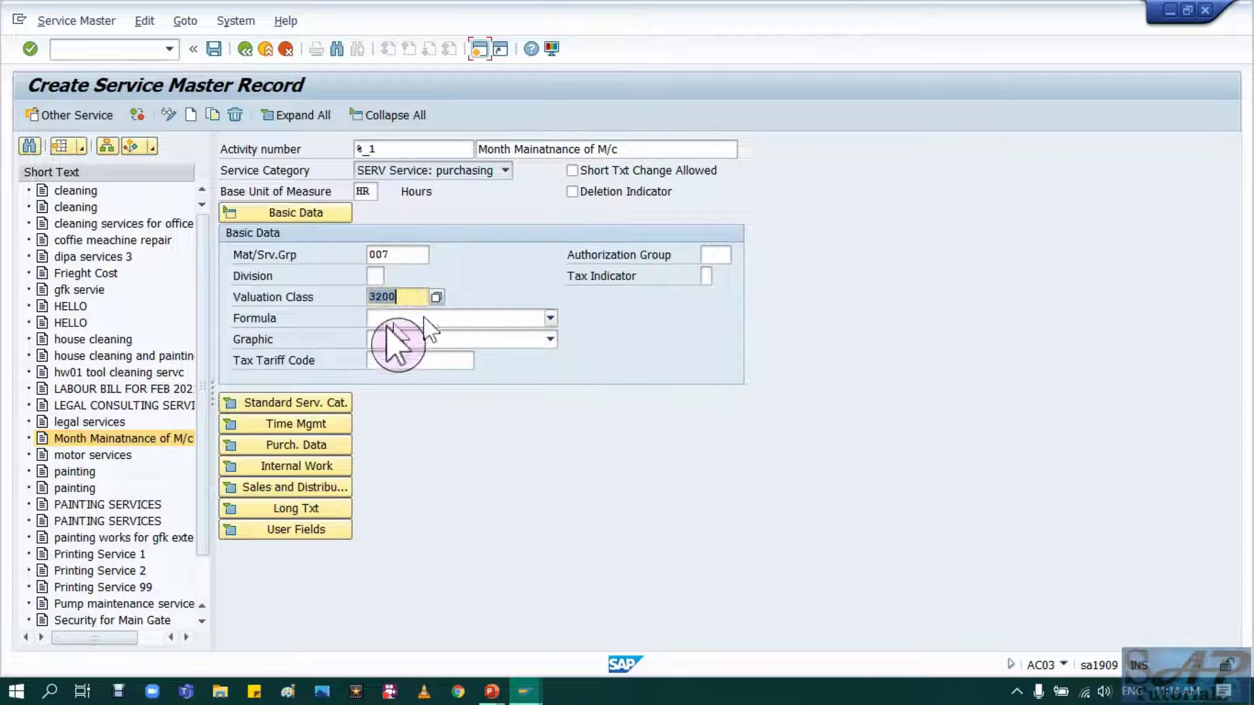
left_click(548, 485)
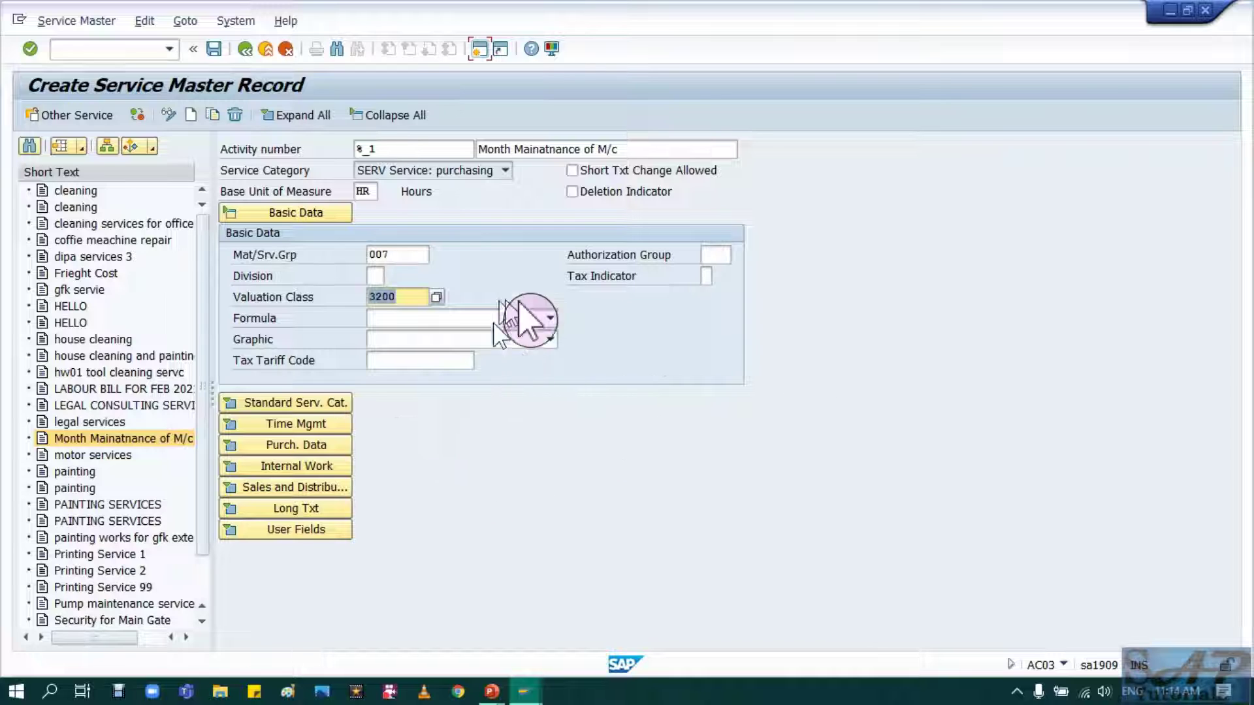
Step: Expand the purchasing data and long text sections and enter the English long text "Sat, sunday only allowed."
left_click(224, 449)
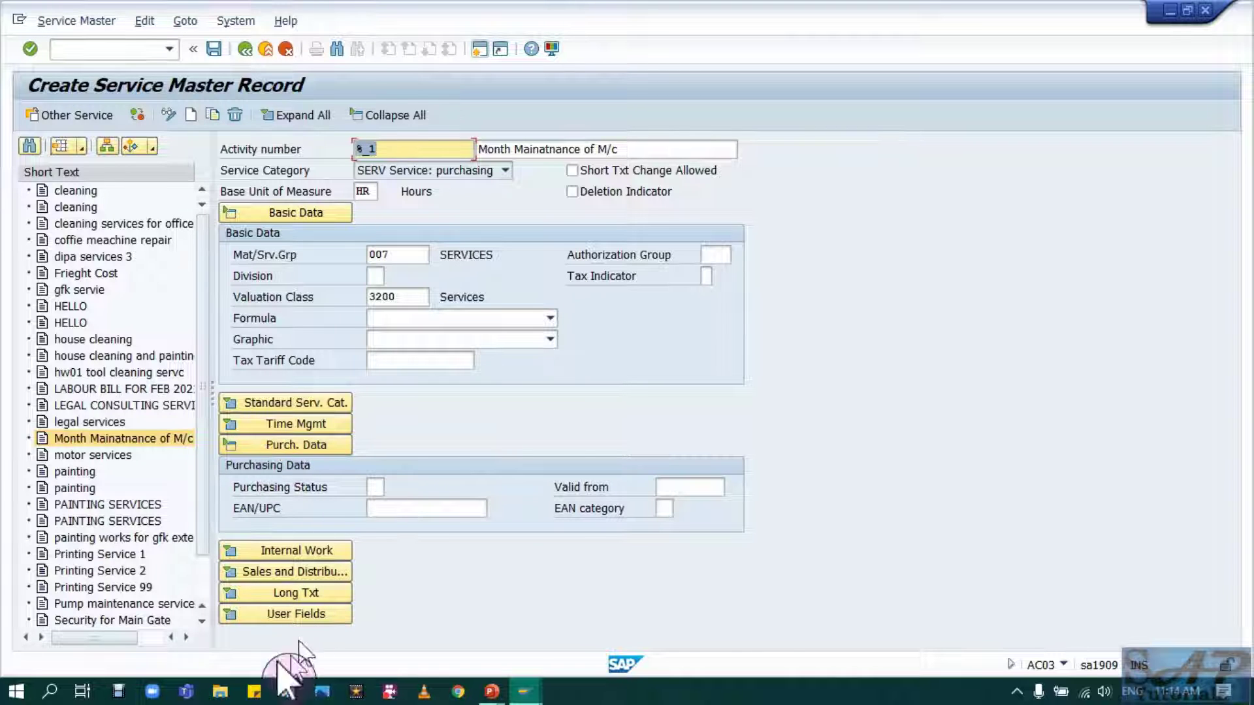
left_click(236, 615)
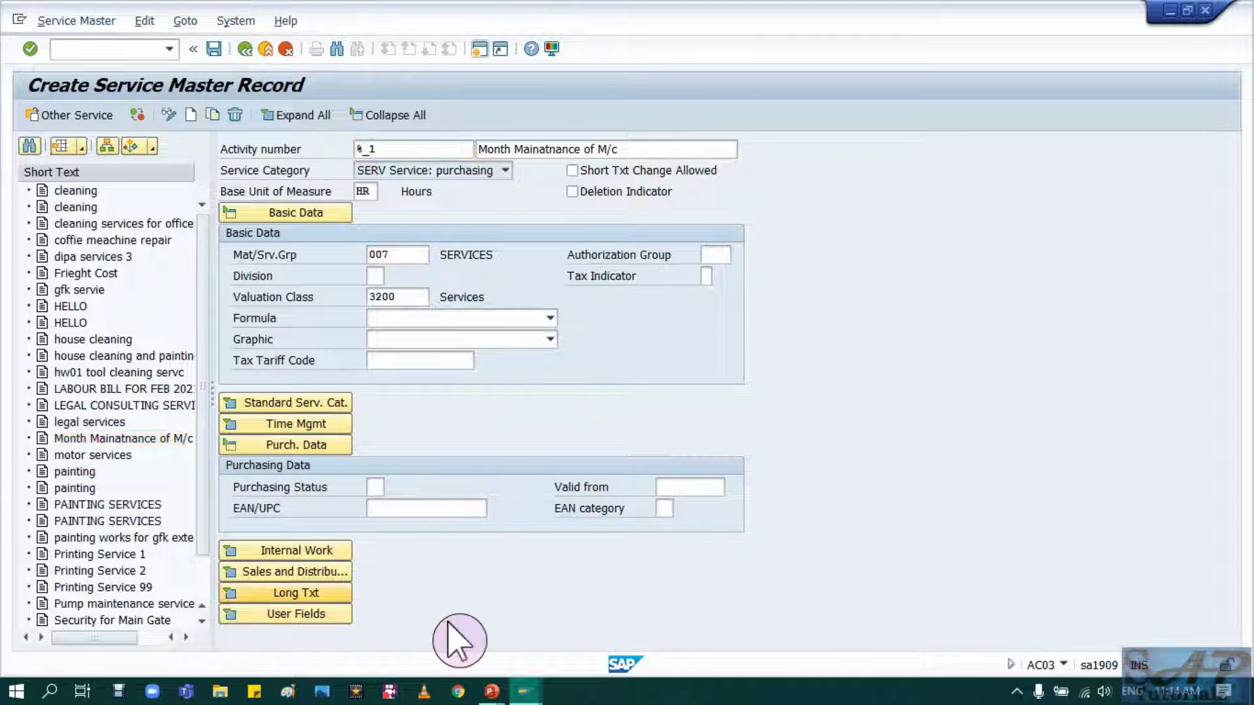
left_click(373, 559)
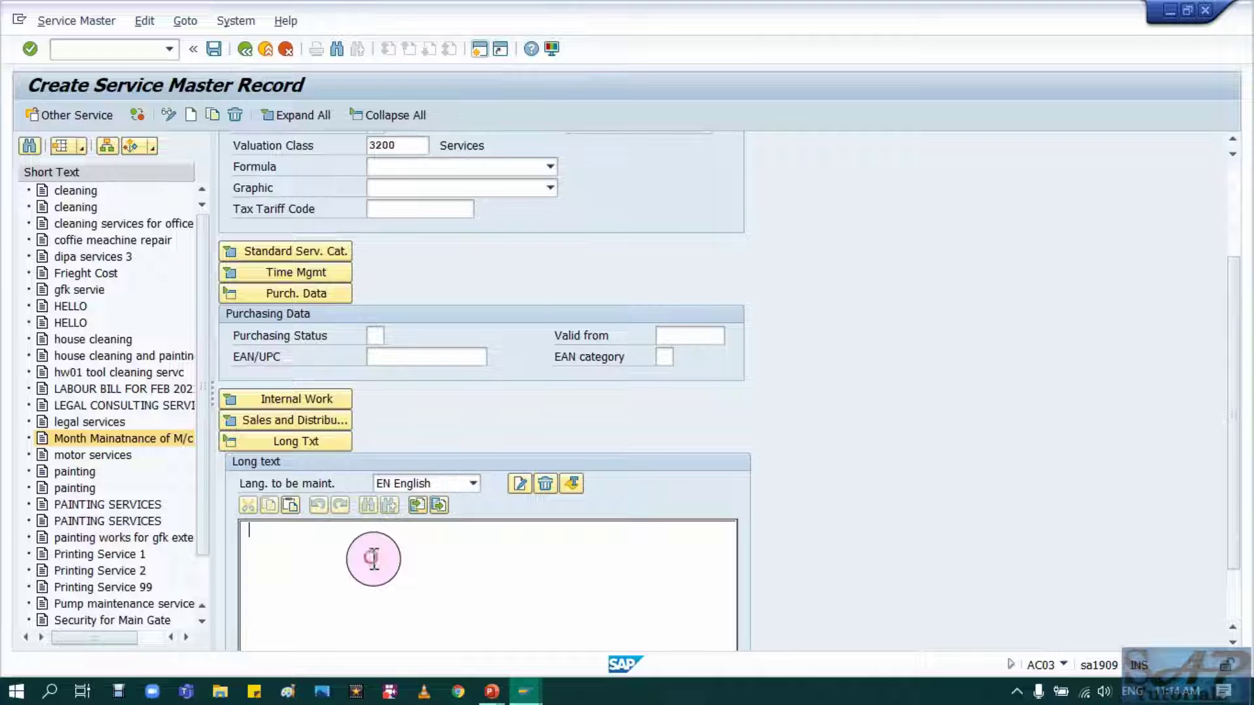
type("Sat, su")
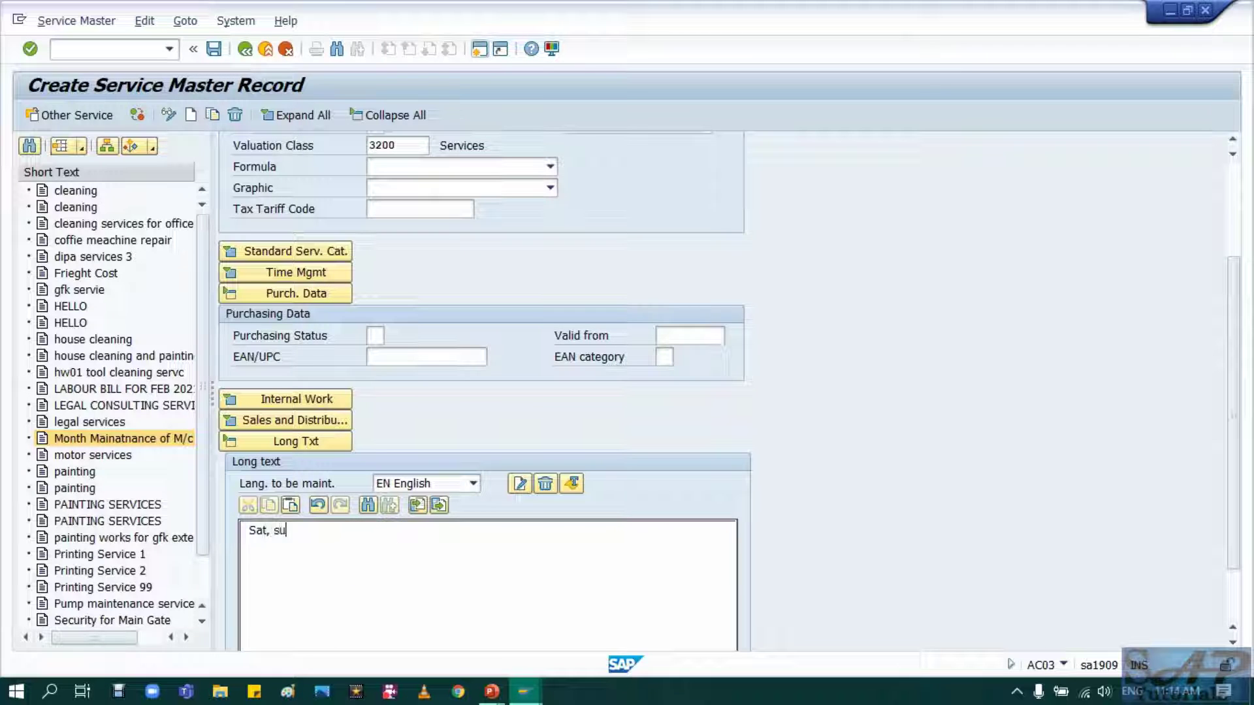
type("nday only allowed.")
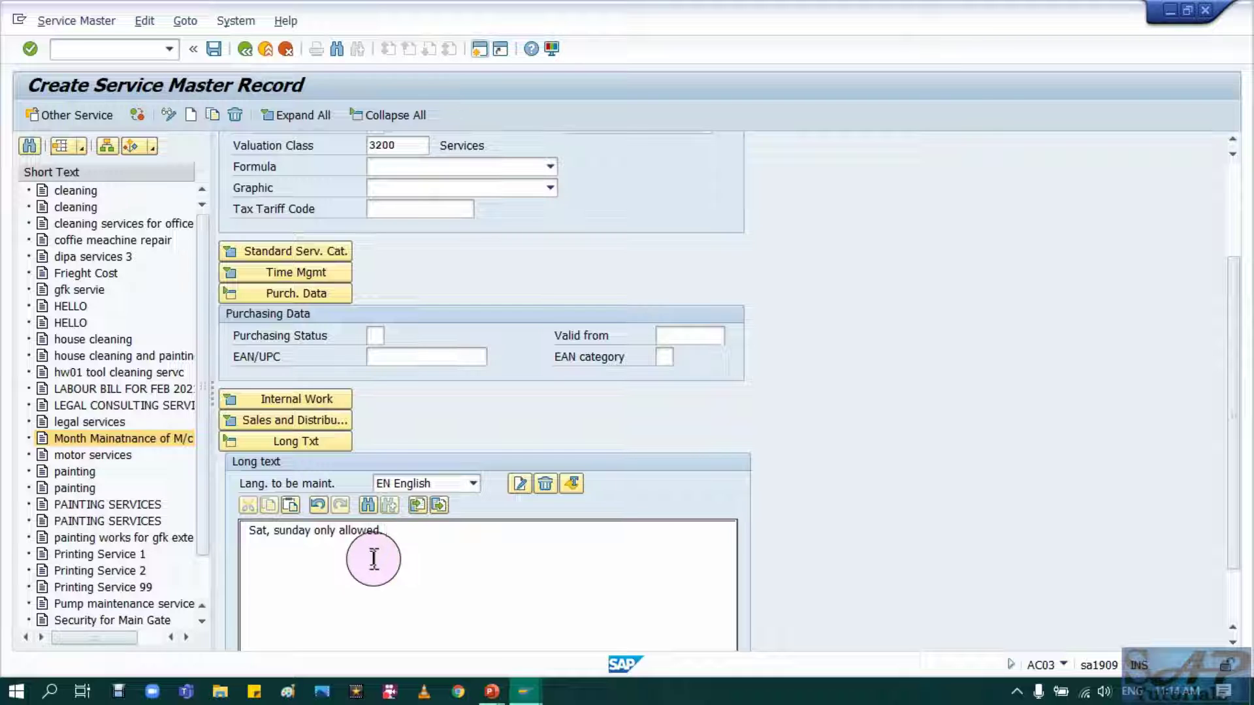
Step: Save the new service master record and highlight its assigned activity number
scroll(481, 330, "up", 5)
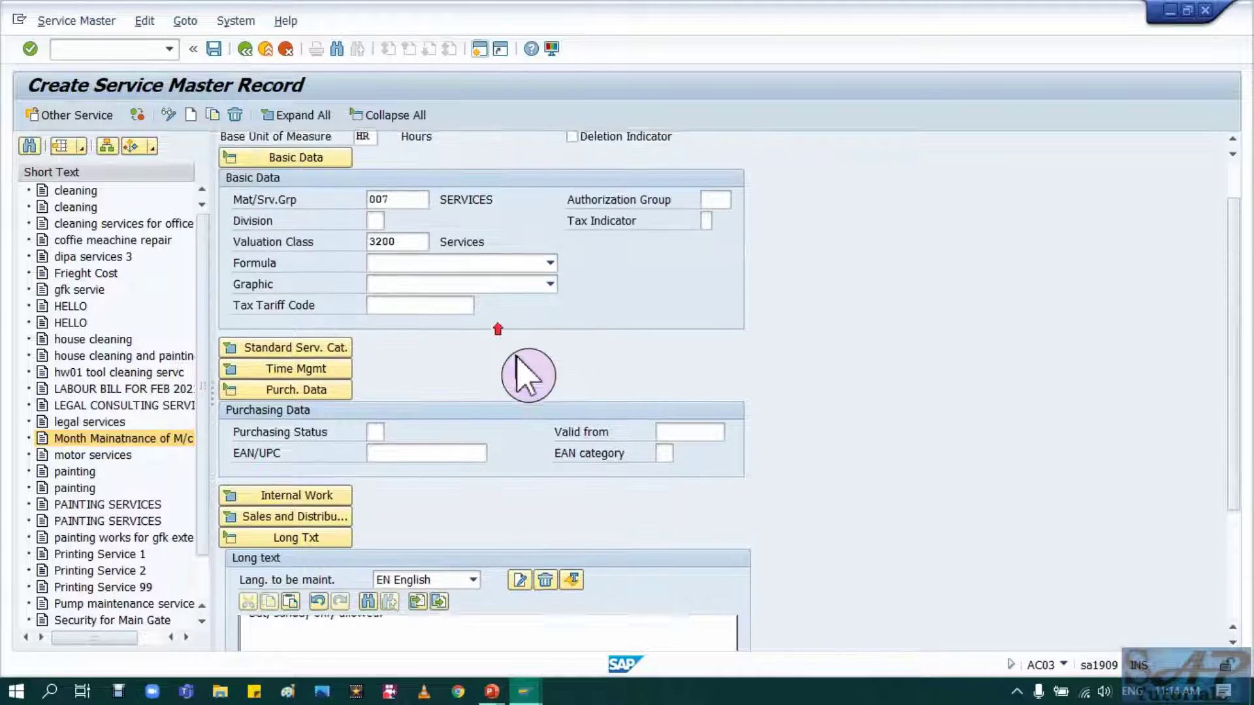
left_click(214, 50)
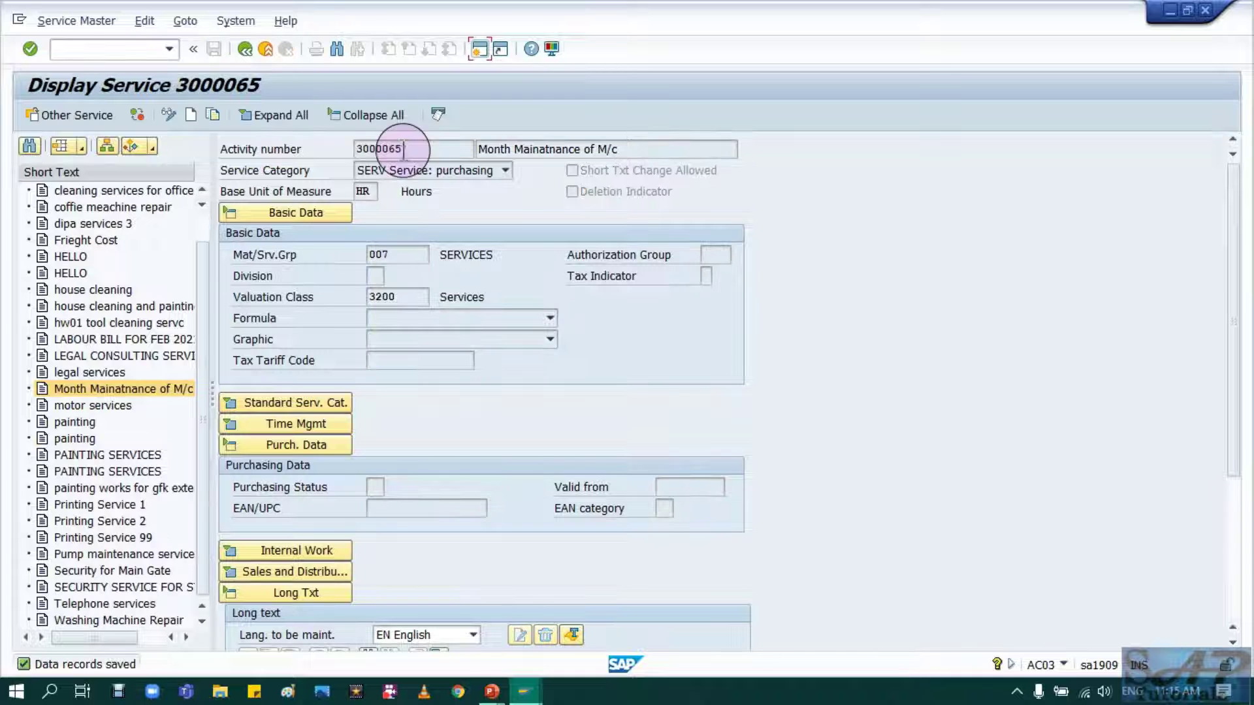
left_click_drag(419, 155, 353, 149)
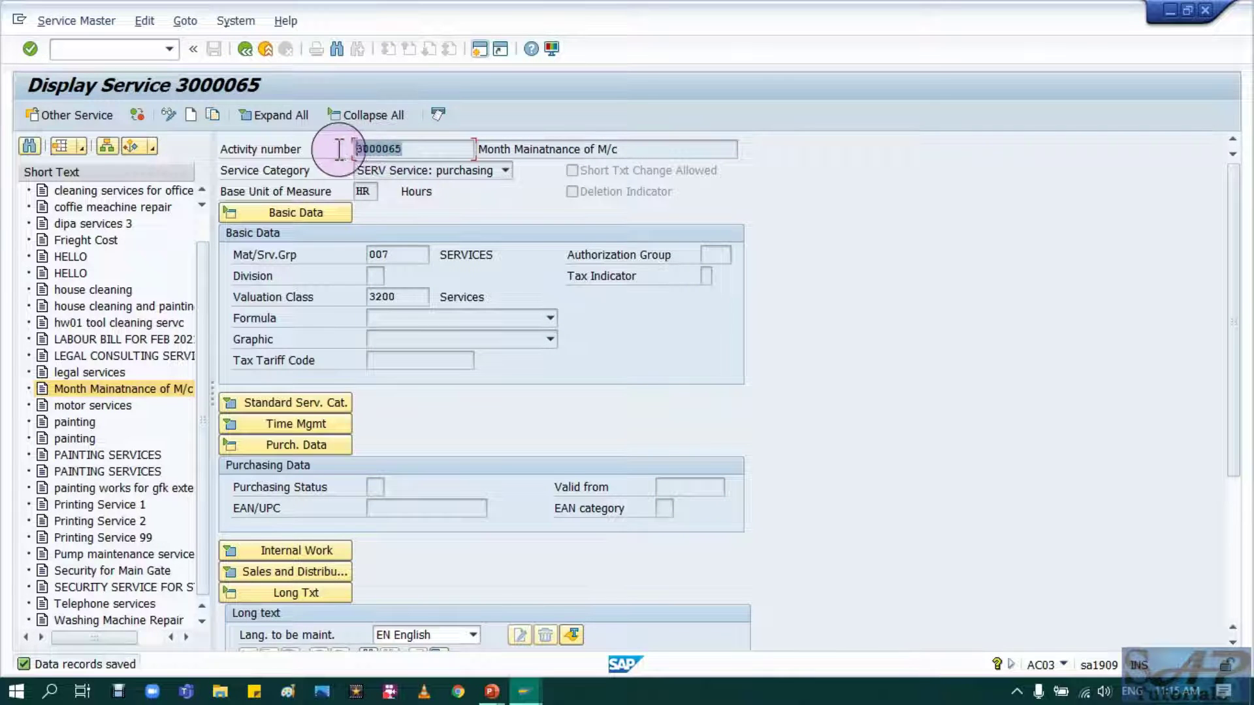
left_click(338, 149)
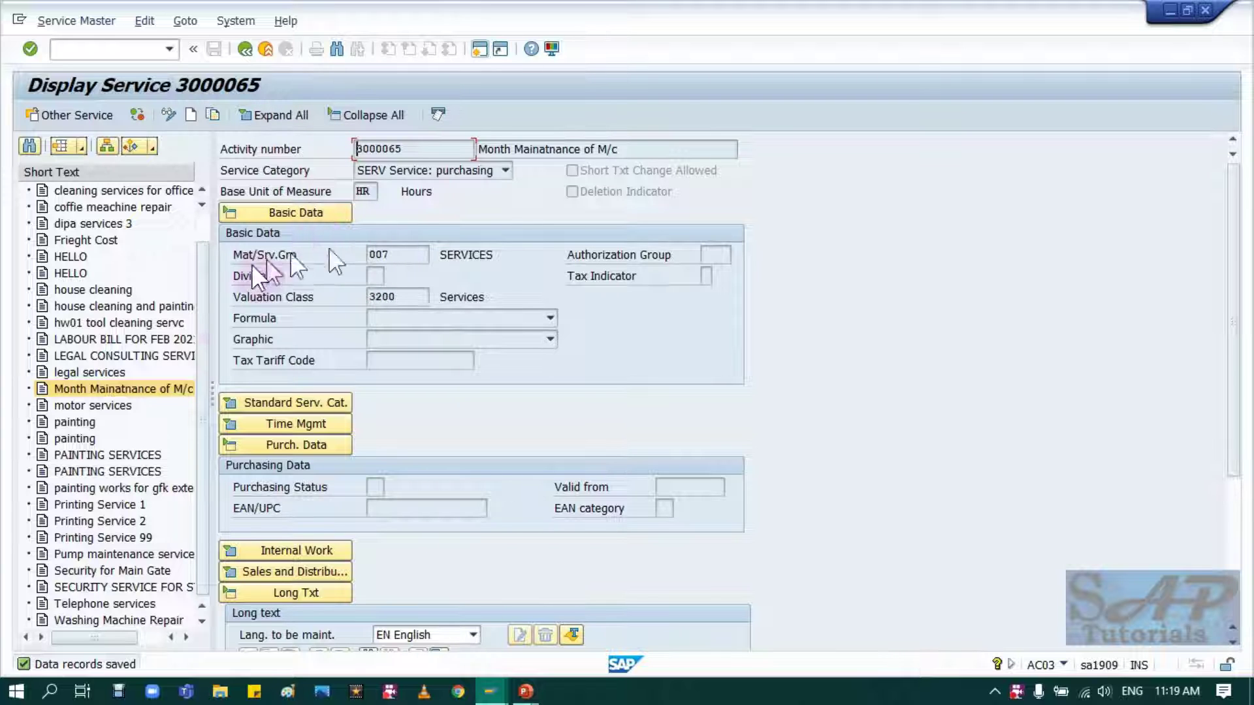
Step: Leave the service record for the SAP Easy Access screen and start transaction ac03 again
left_click(246, 50)
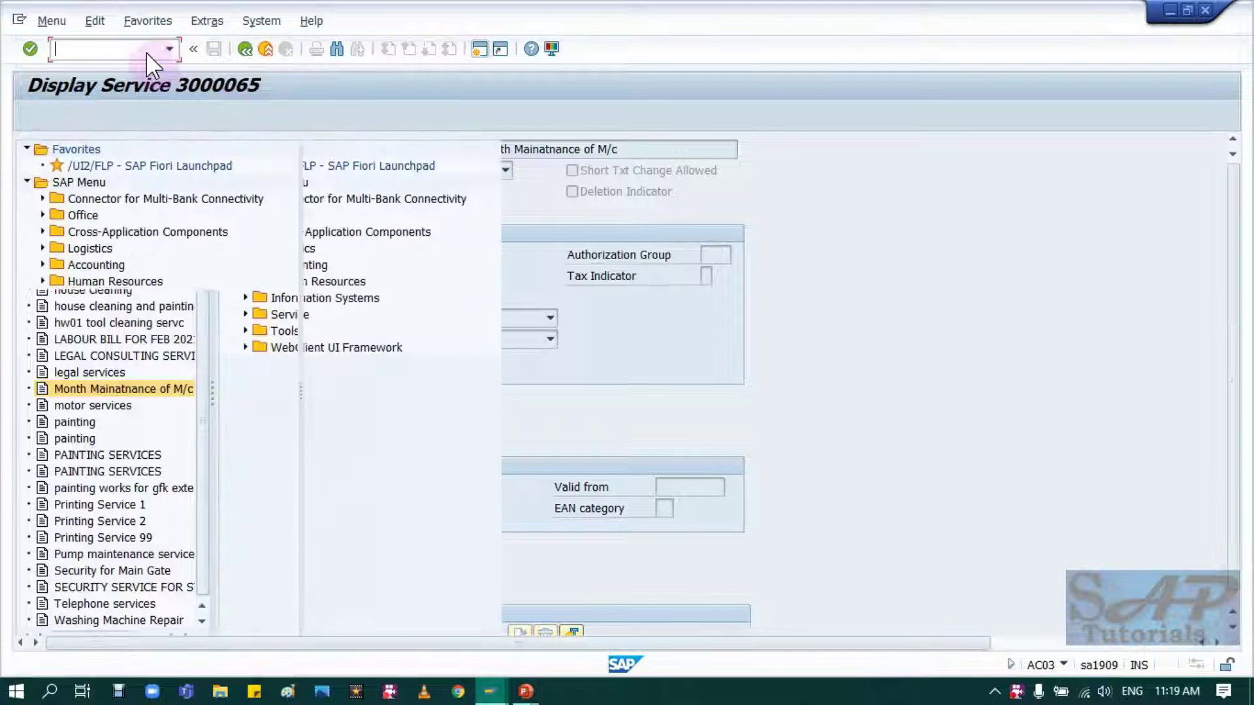
type("ad")
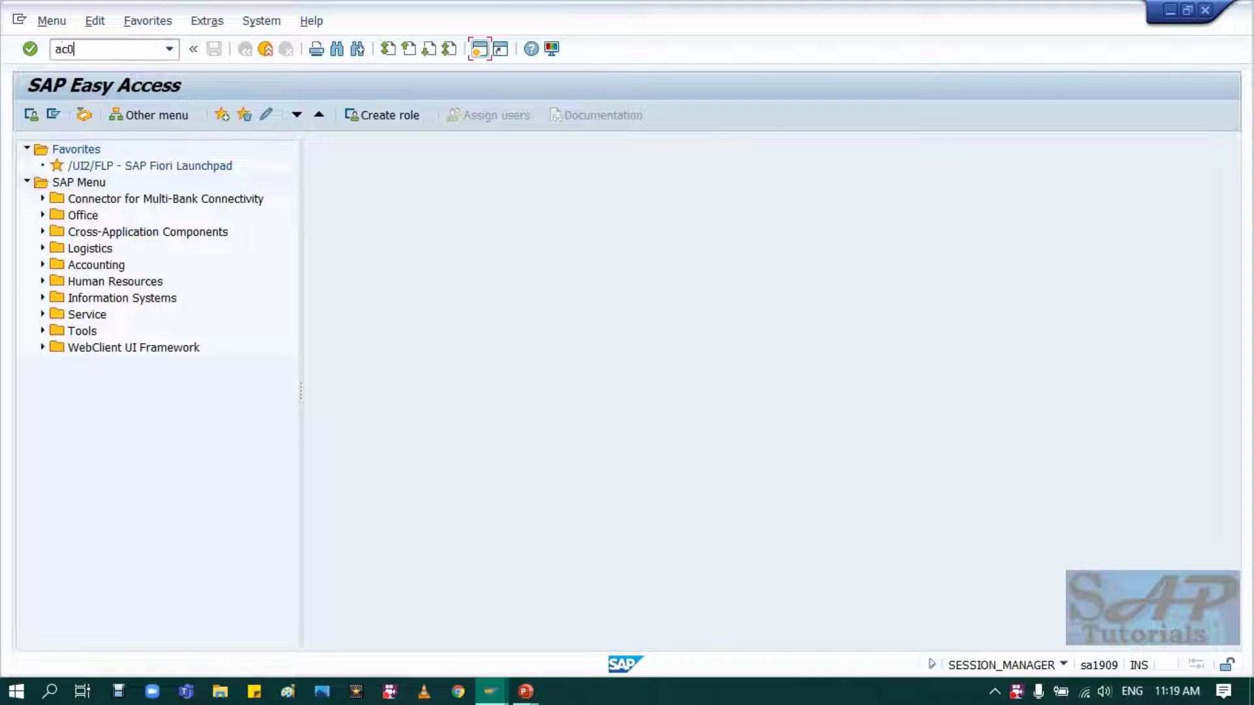
type("03")
key("Return")
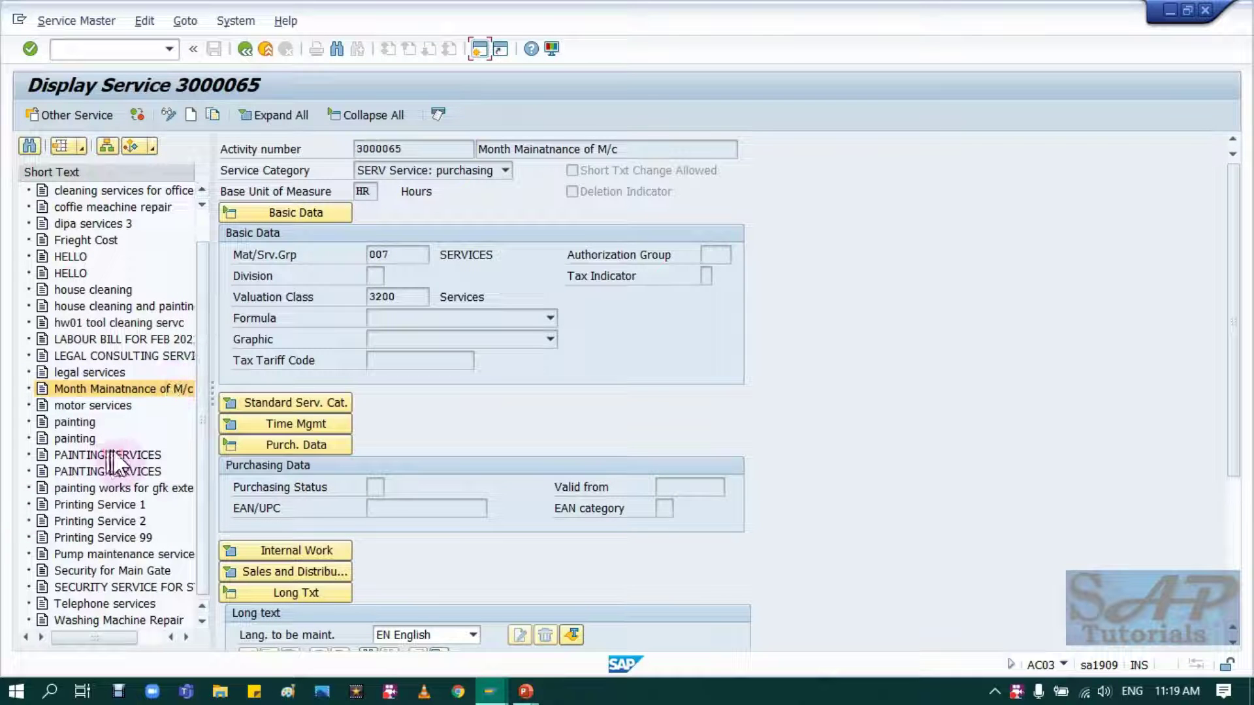
Step: Display the other service with activity number 3000022
left_click(113, 456)
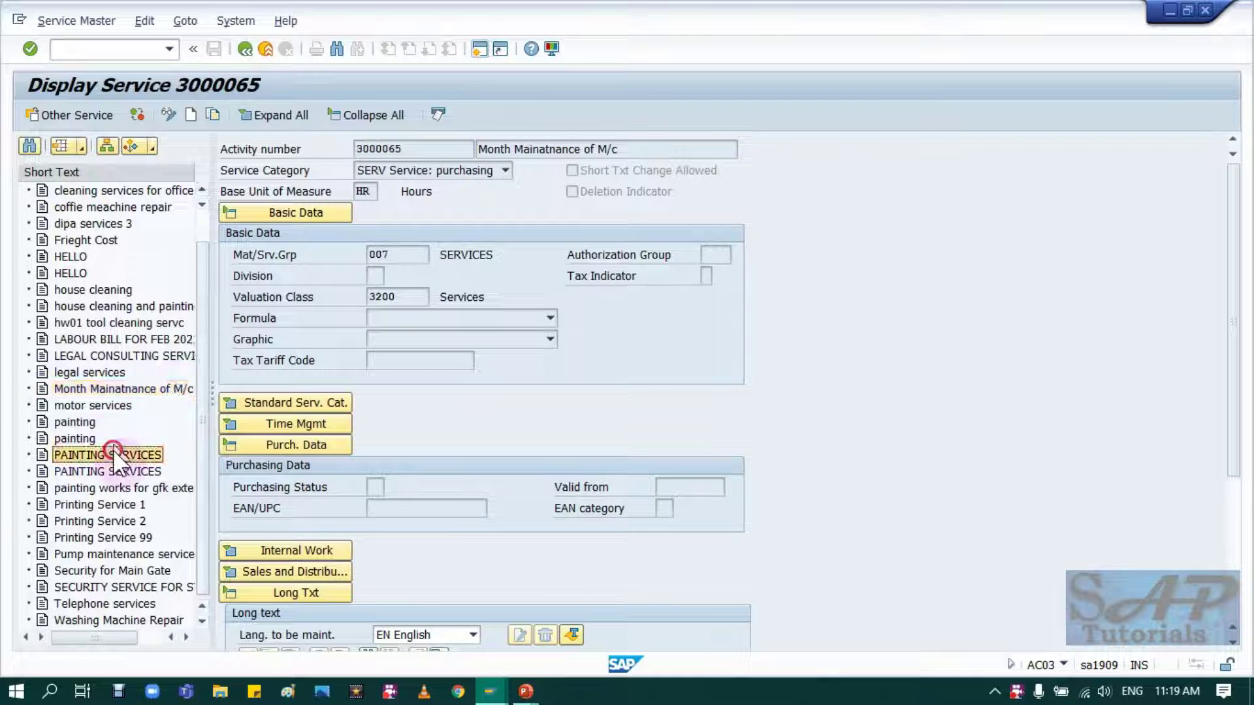
left_click(66, 115)
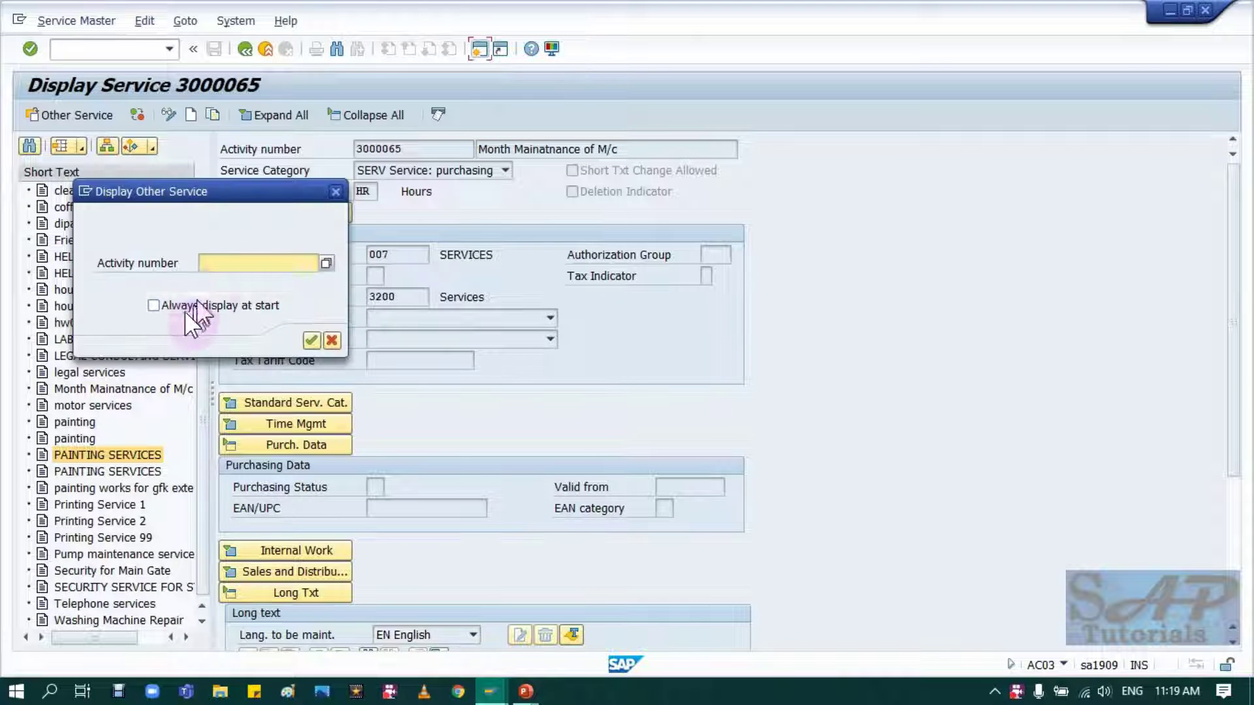
left_click(227, 261)
type("3000022")
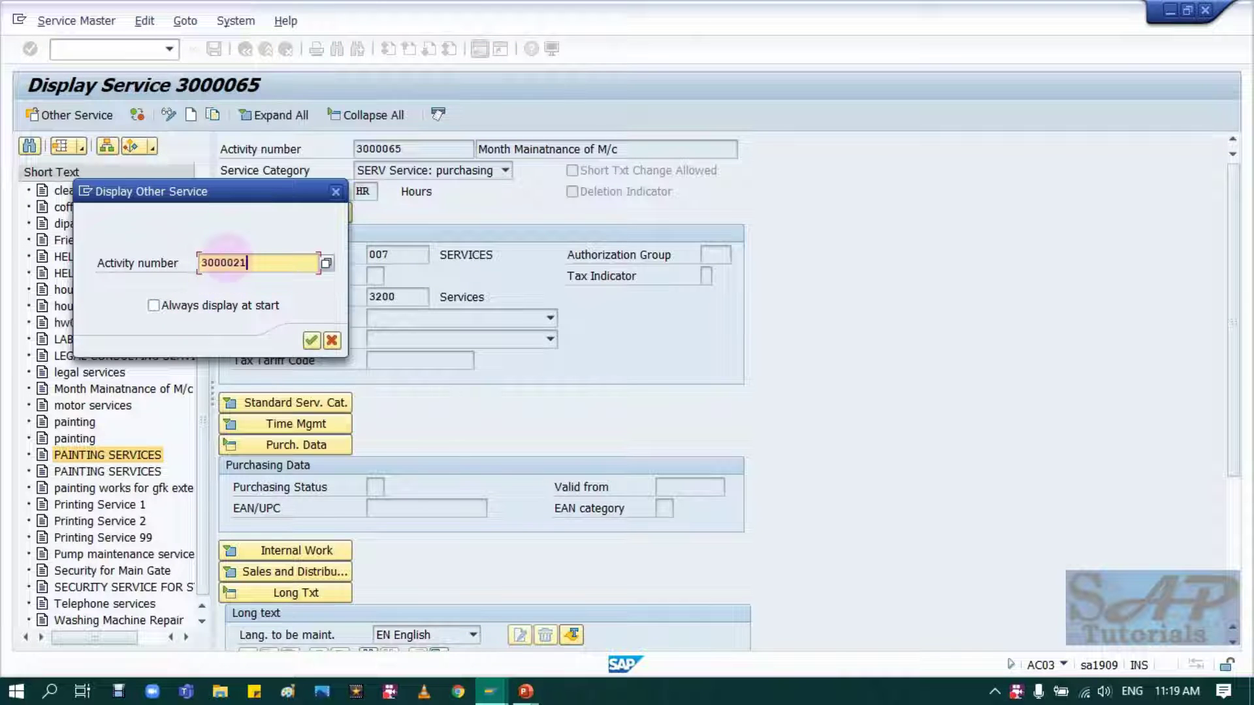
key("Return")
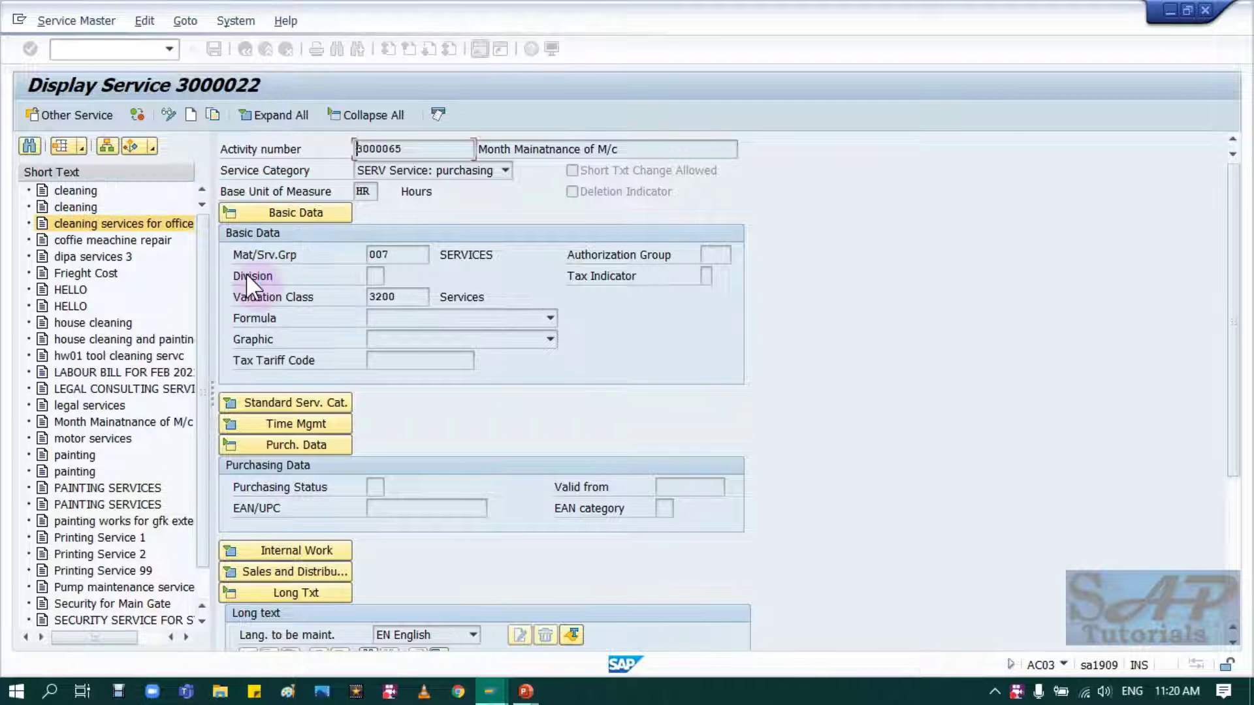
Step: Switch service 3000022 to change mode, make its short text "cleaning services for office main office", allow short text changes, and save
left_click(175, 113)
double_click(624, 150)
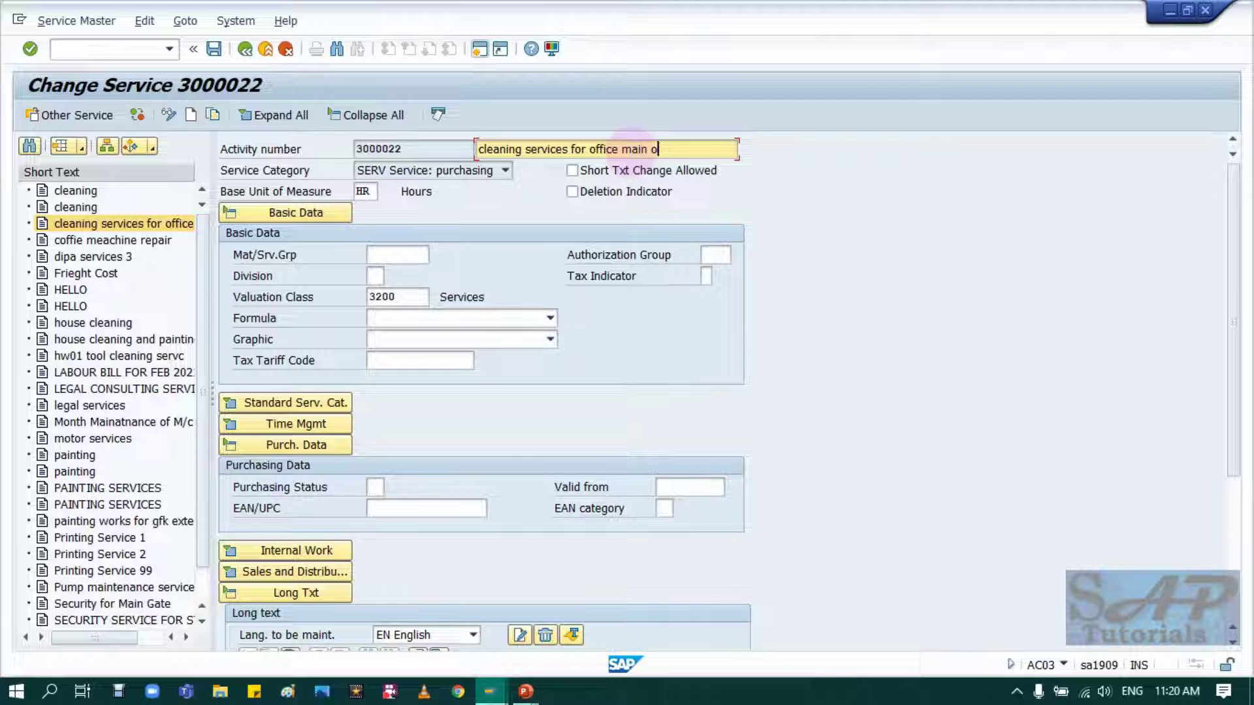
left_click(572, 171)
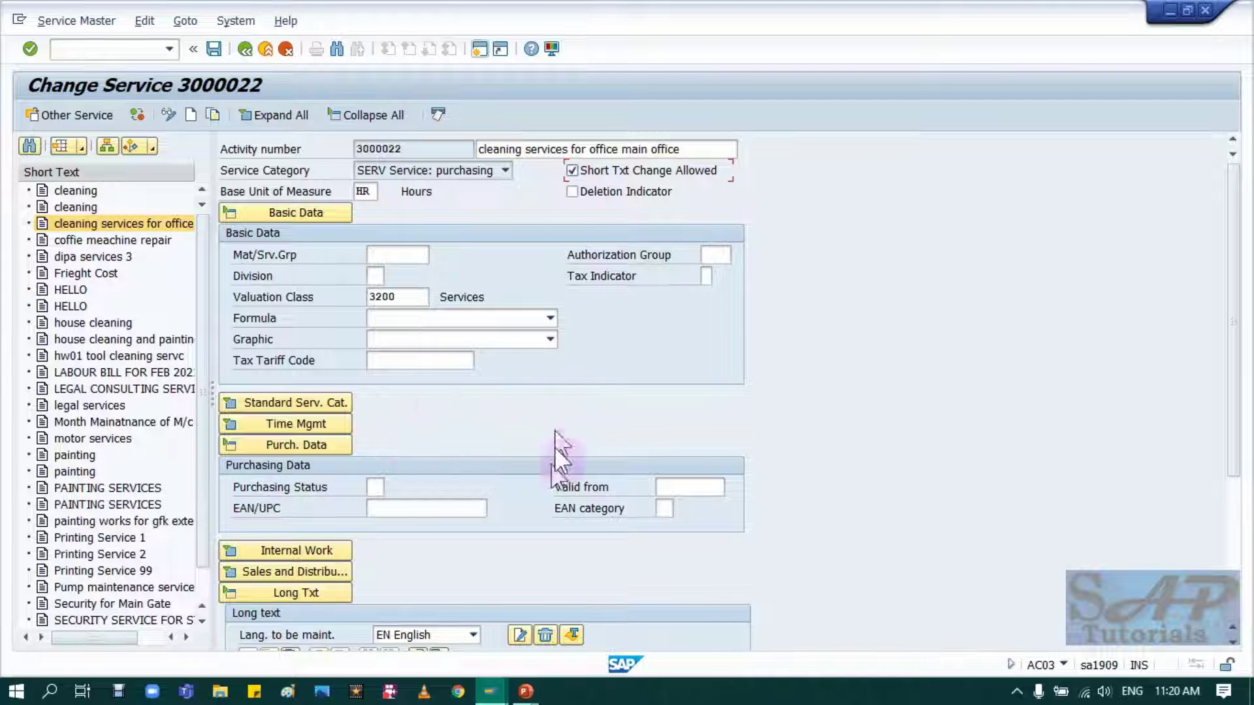
left_click(213, 50)
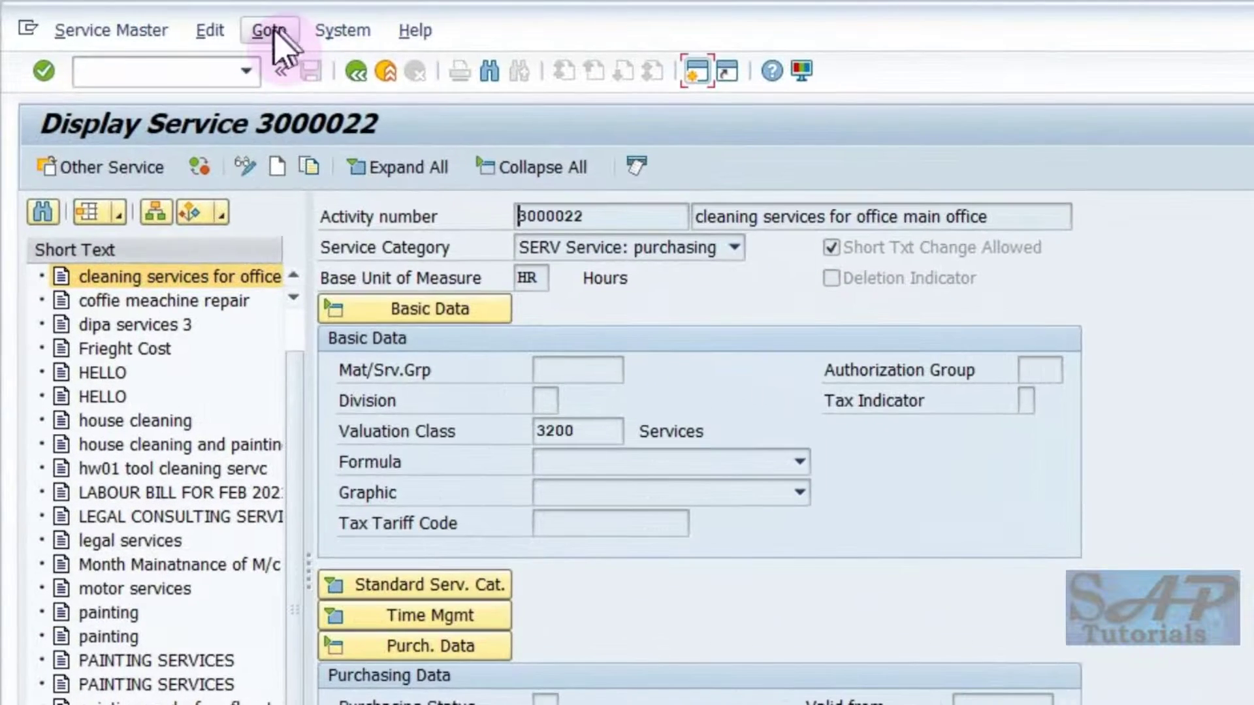
Step: Show the administration information of service 3000022 to check who created and changed it and when
left_click(276, 34)
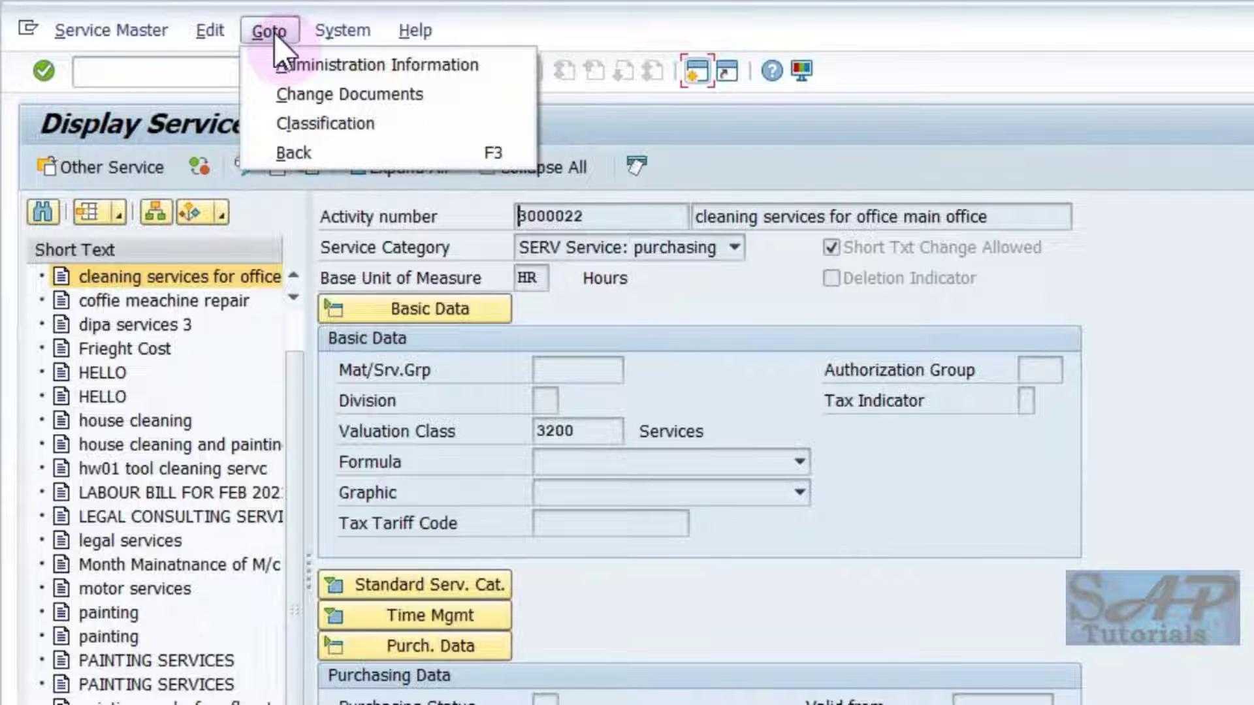
left_click(285, 62)
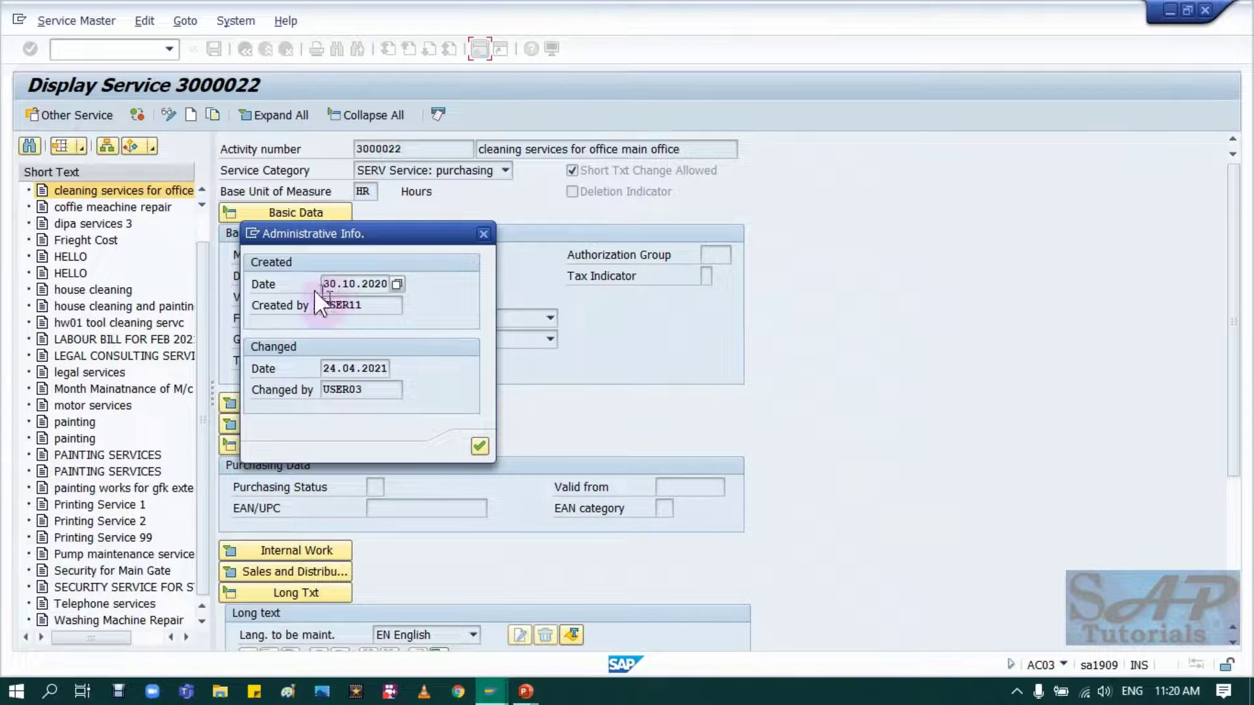
Step: Check the creation and change dates and users in the administrative information, and close it
left_click(325, 305)
left_click(324, 283)
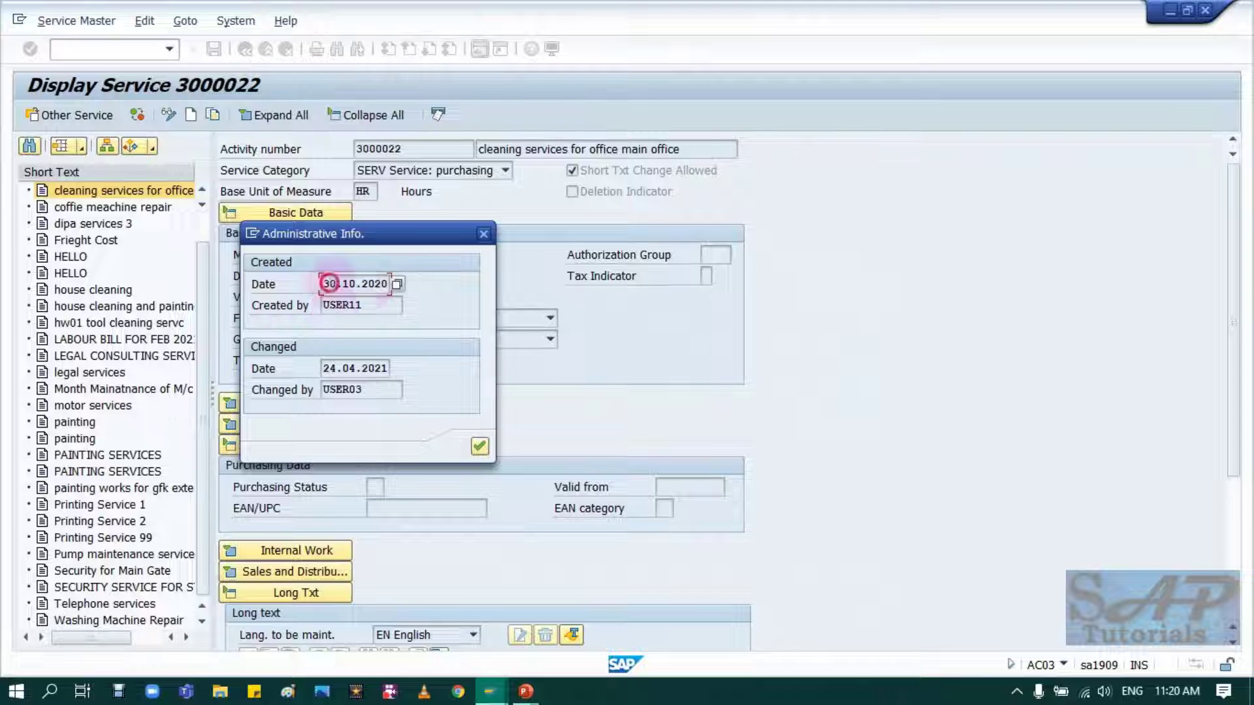
left_click(369, 390)
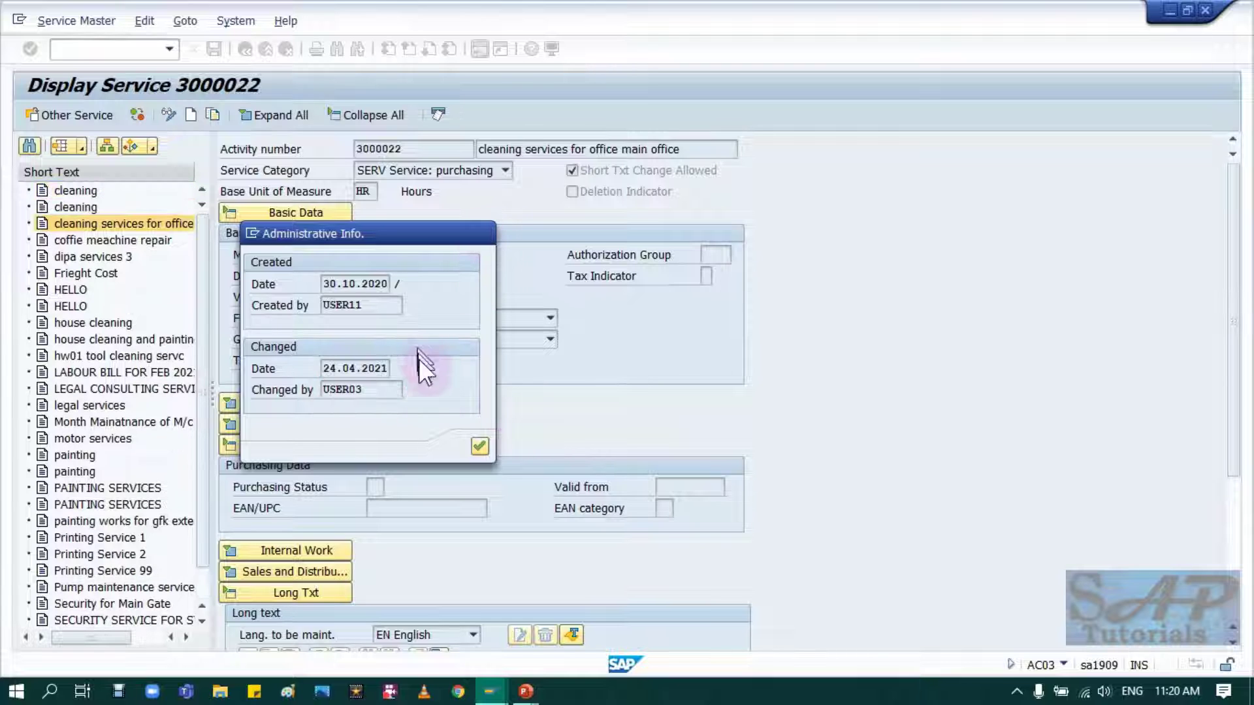
left_click(478, 446)
Step: Display the change documents of service 3000022 and review the user entries of each logged change
left_click(179, 22)
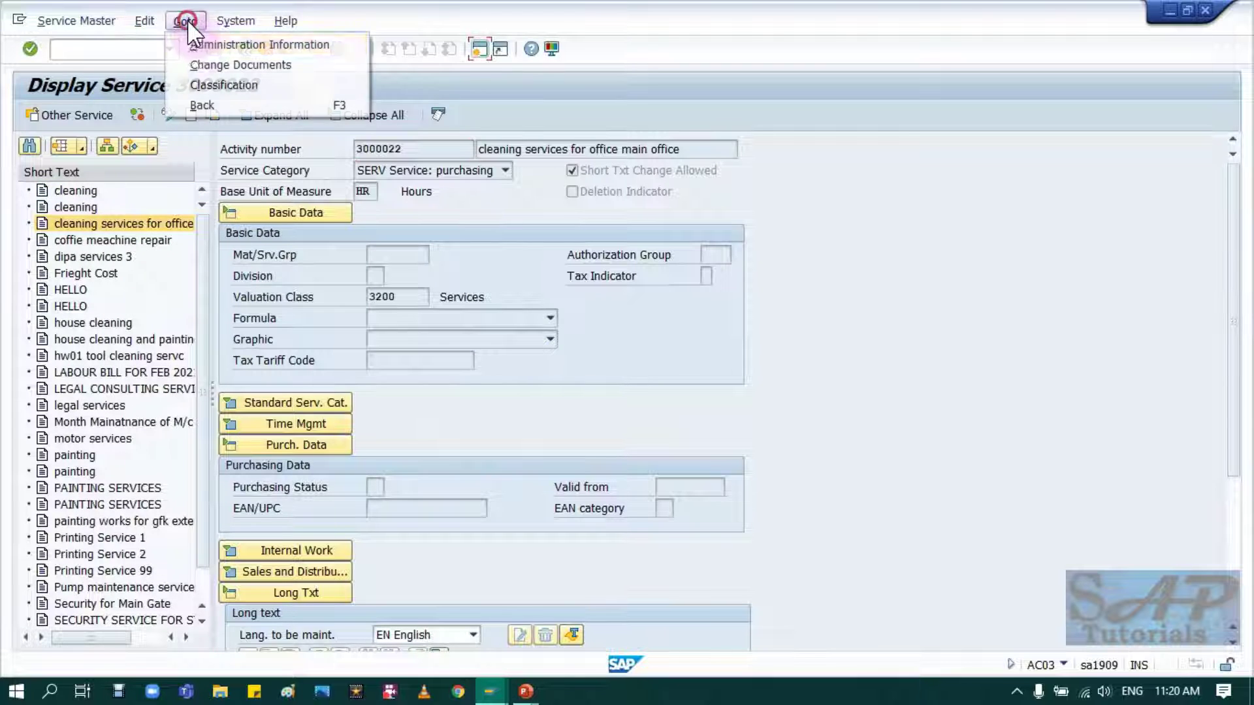
left_click(199, 61)
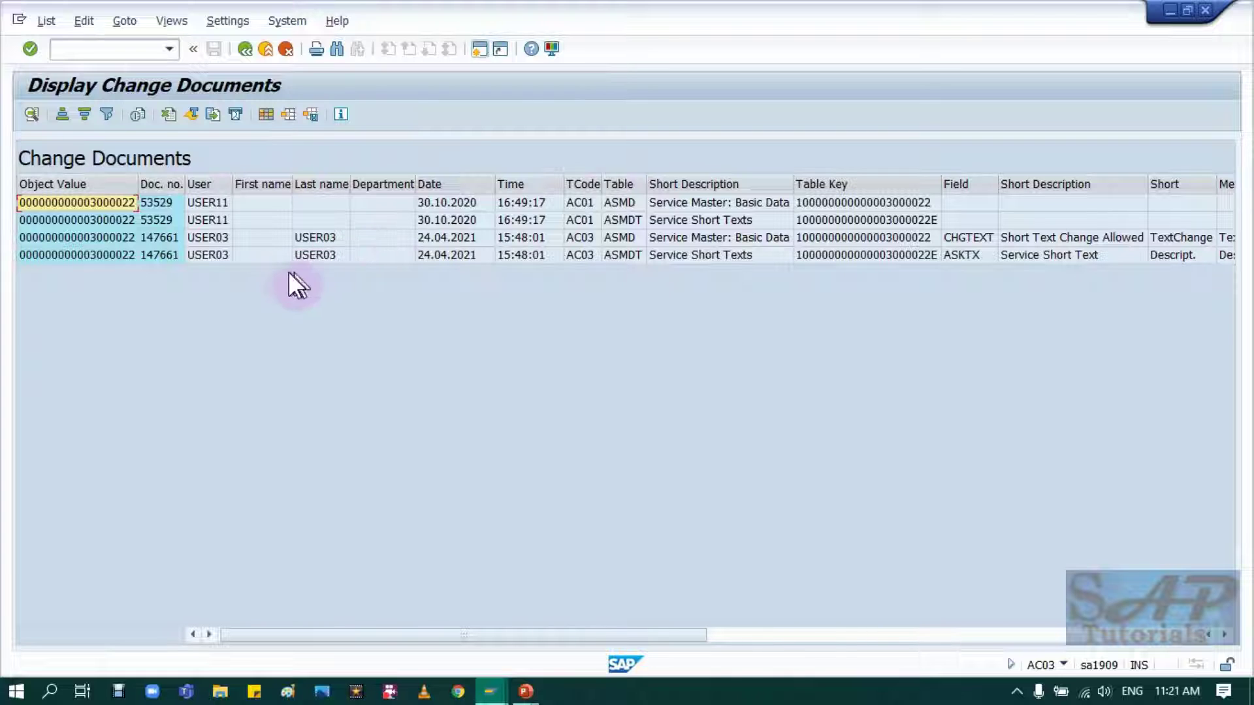
left_click(203, 203)
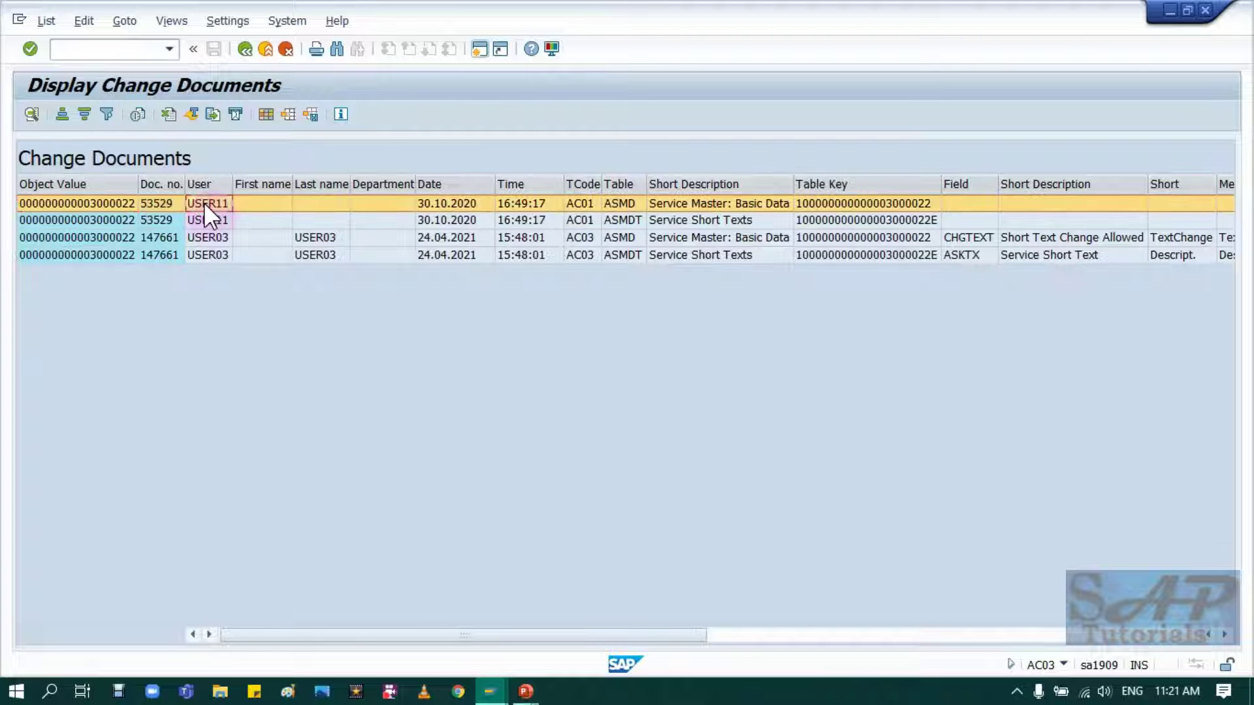
left_click(206, 222)
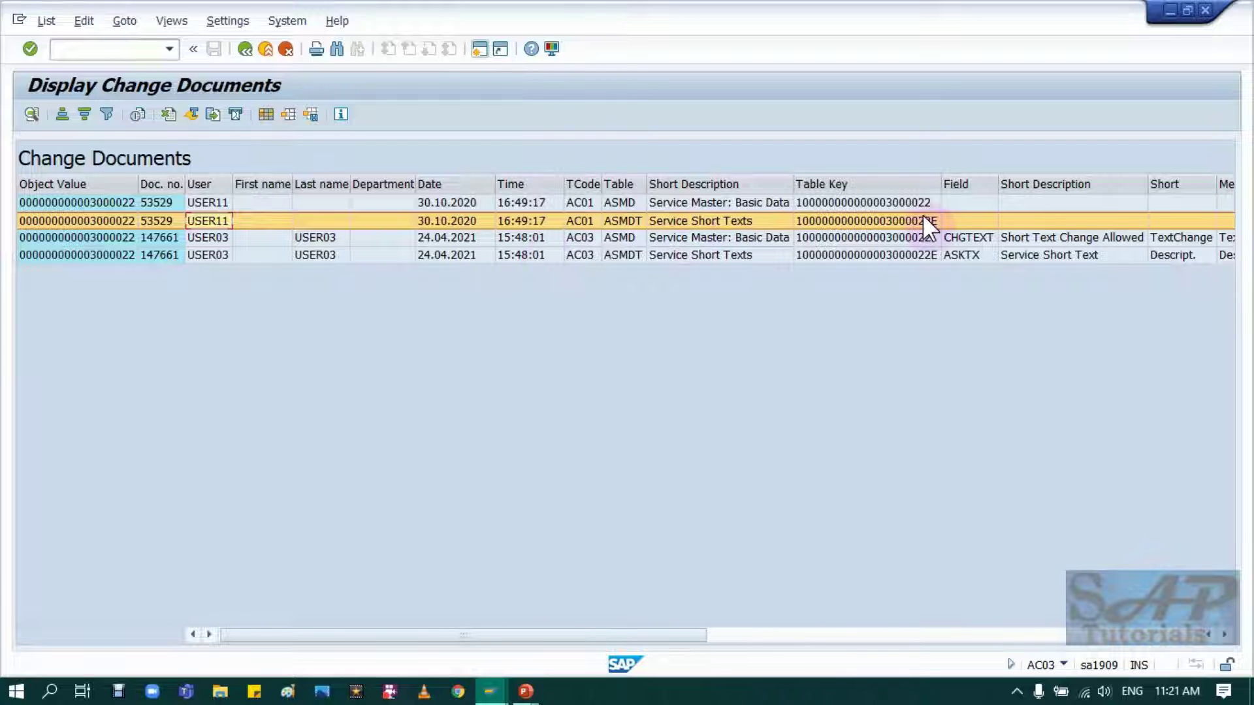
left_click(328, 237)
left_click(330, 254)
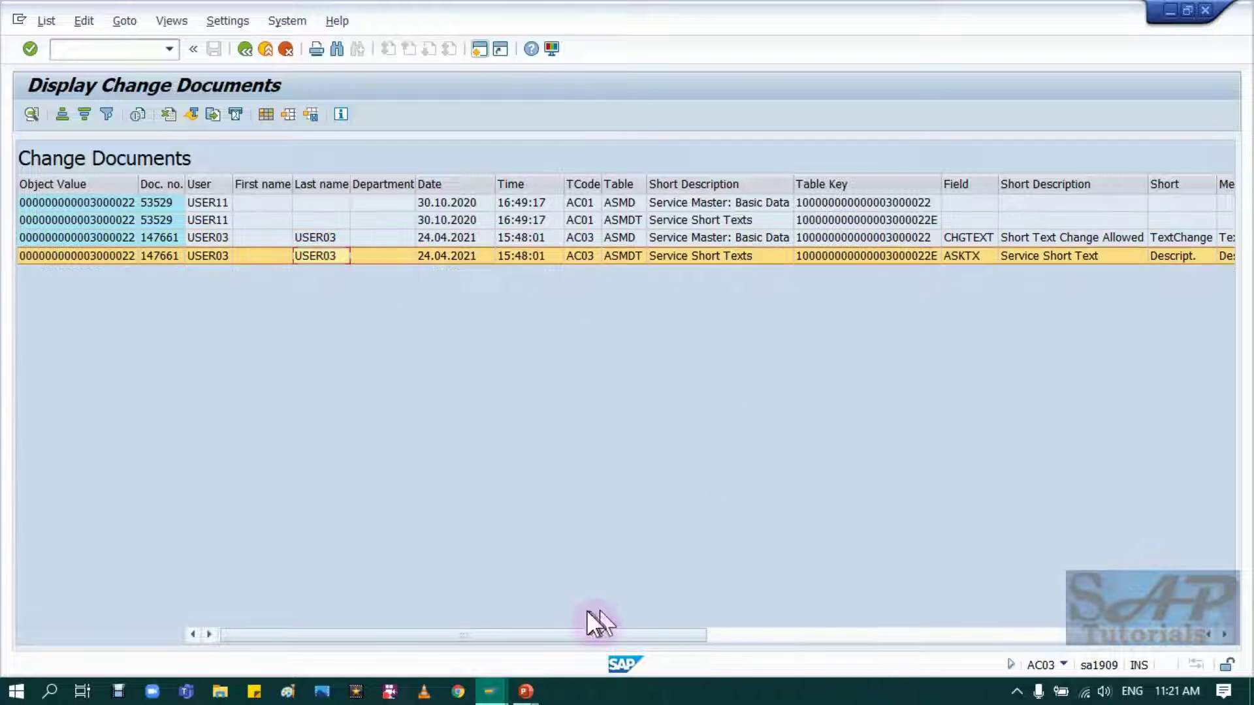
Step: Examine the changed fields with their old and new values in the change documents, and return to the service
left_click_drag(587, 630, 929, 627)
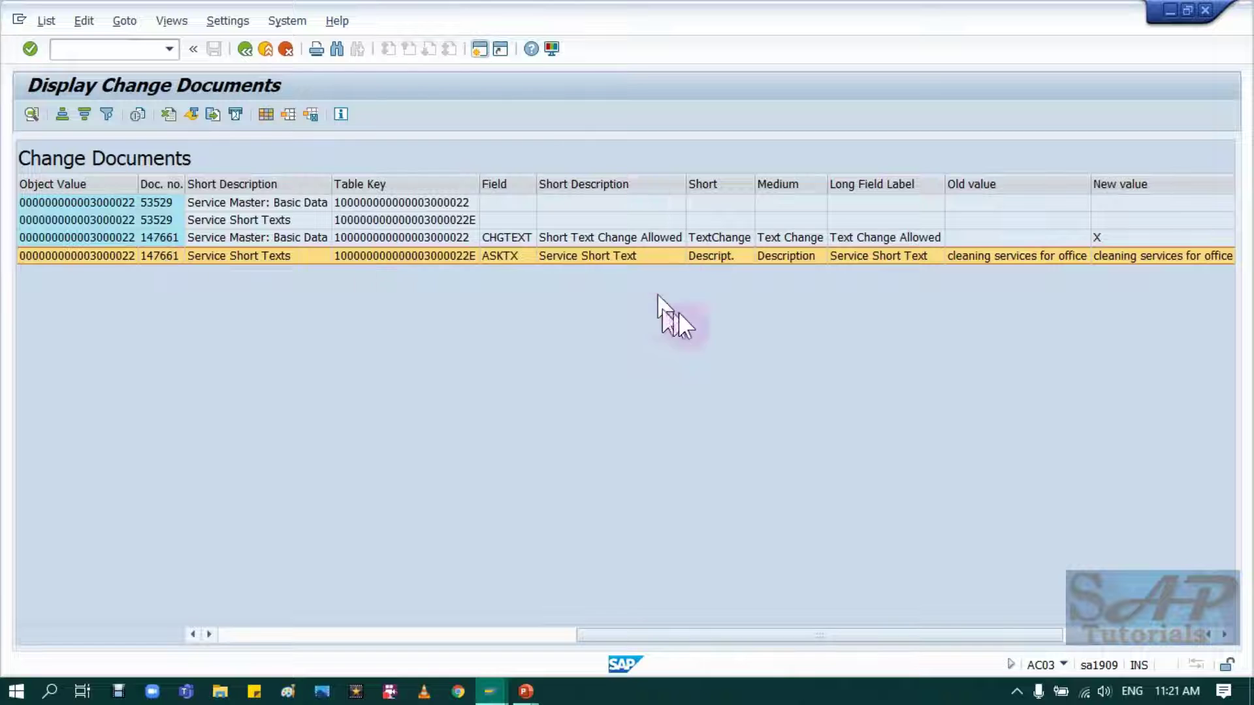
left_click_drag(680, 634, 285, 635)
left_click(243, 49)
Step: Switch to the PowerPoint presentation, correct AC04 to AC05 in the list of services line, and resume the slide show from that slide
key("alt+Tab")
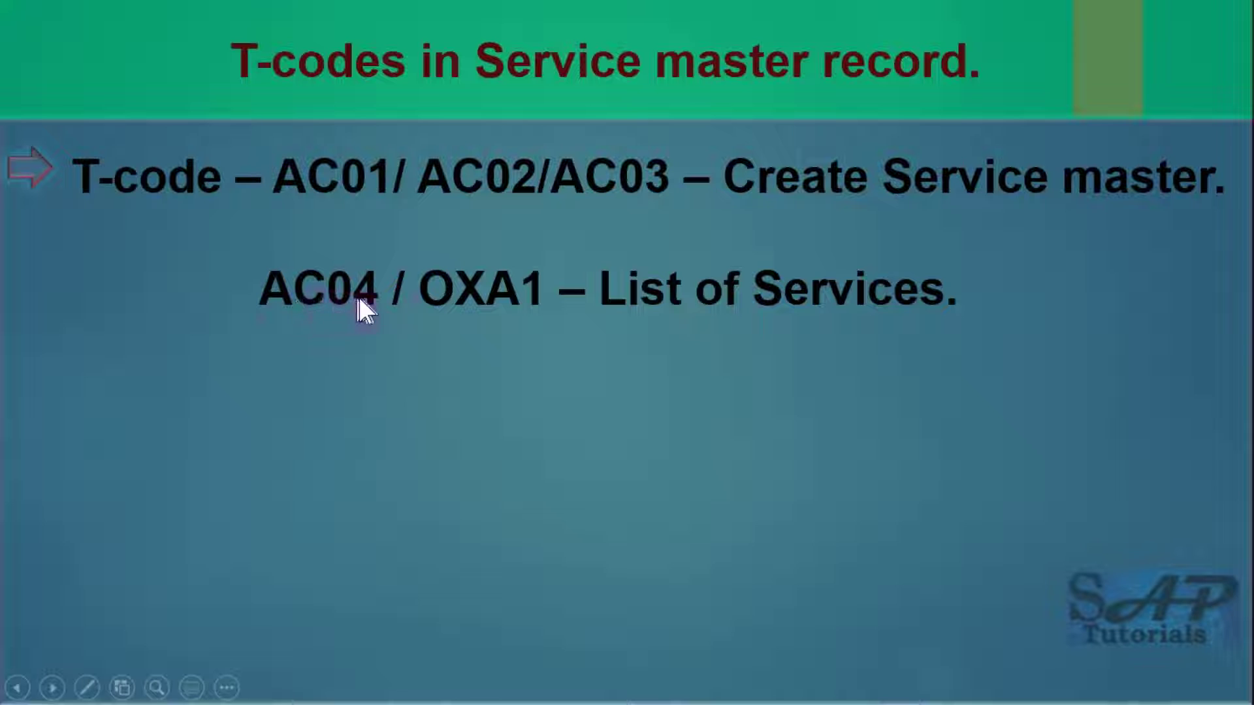
key("Escape")
left_click(569, 342)
key("BackSpace")
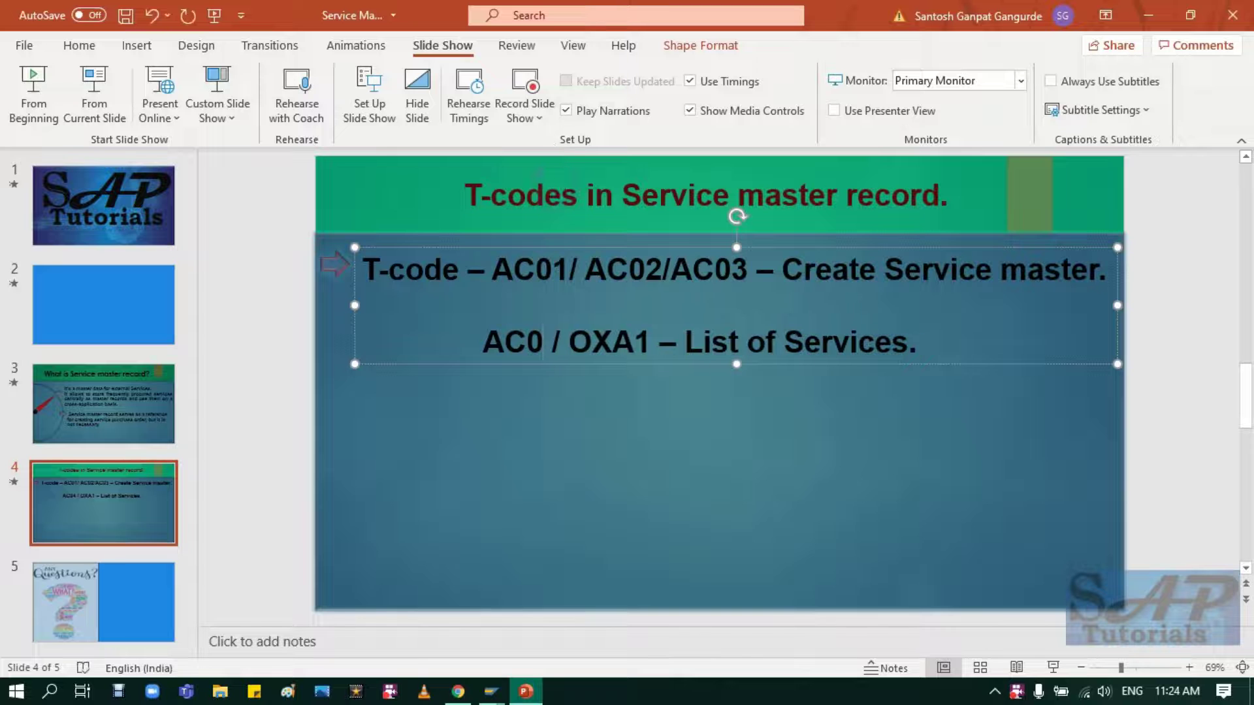
type("%")
key("BackSpace")
type("5")
key("shift+F5")
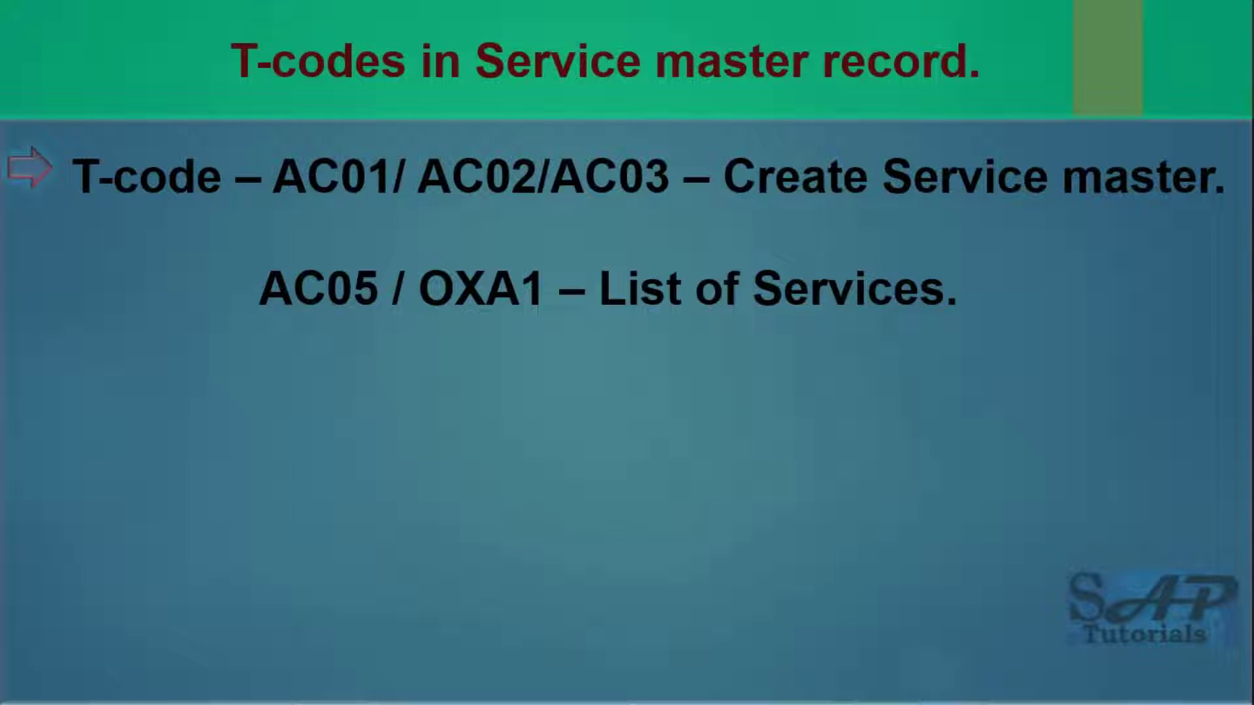